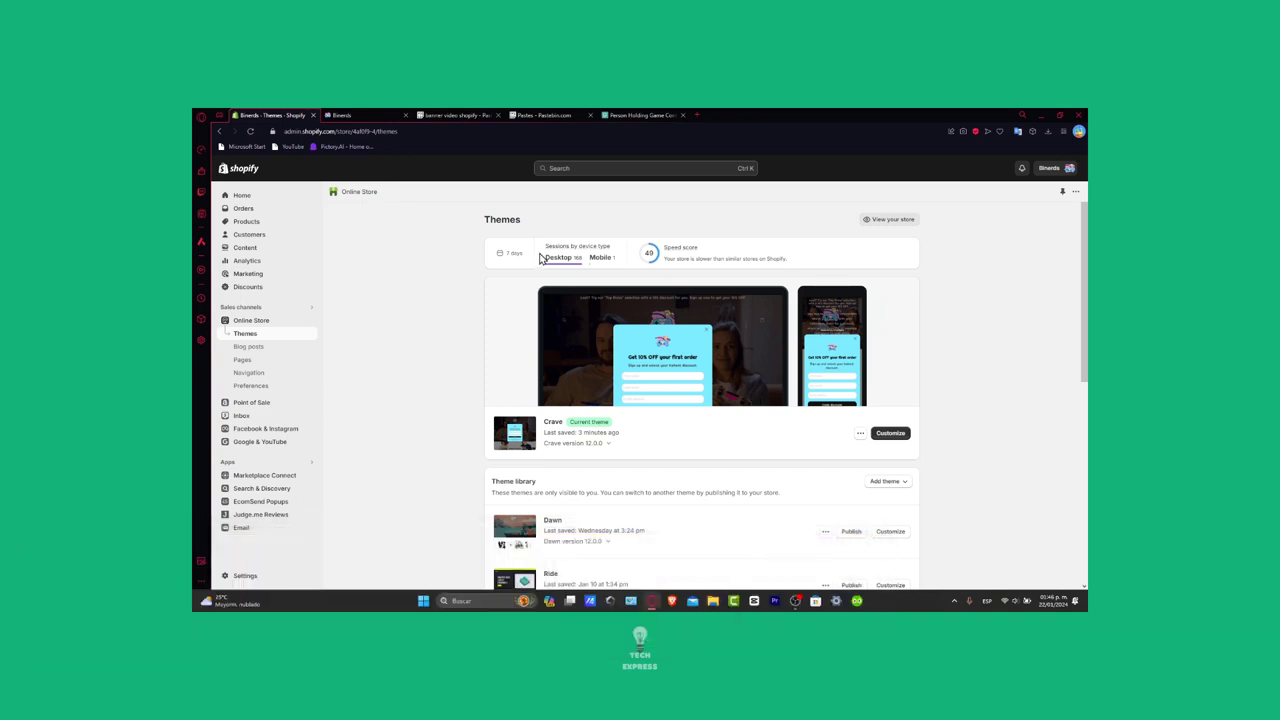
Check the live storefront's header navigation by expanding Gear and visiting E-Books, then return to the store admin
left_click(385, 115)
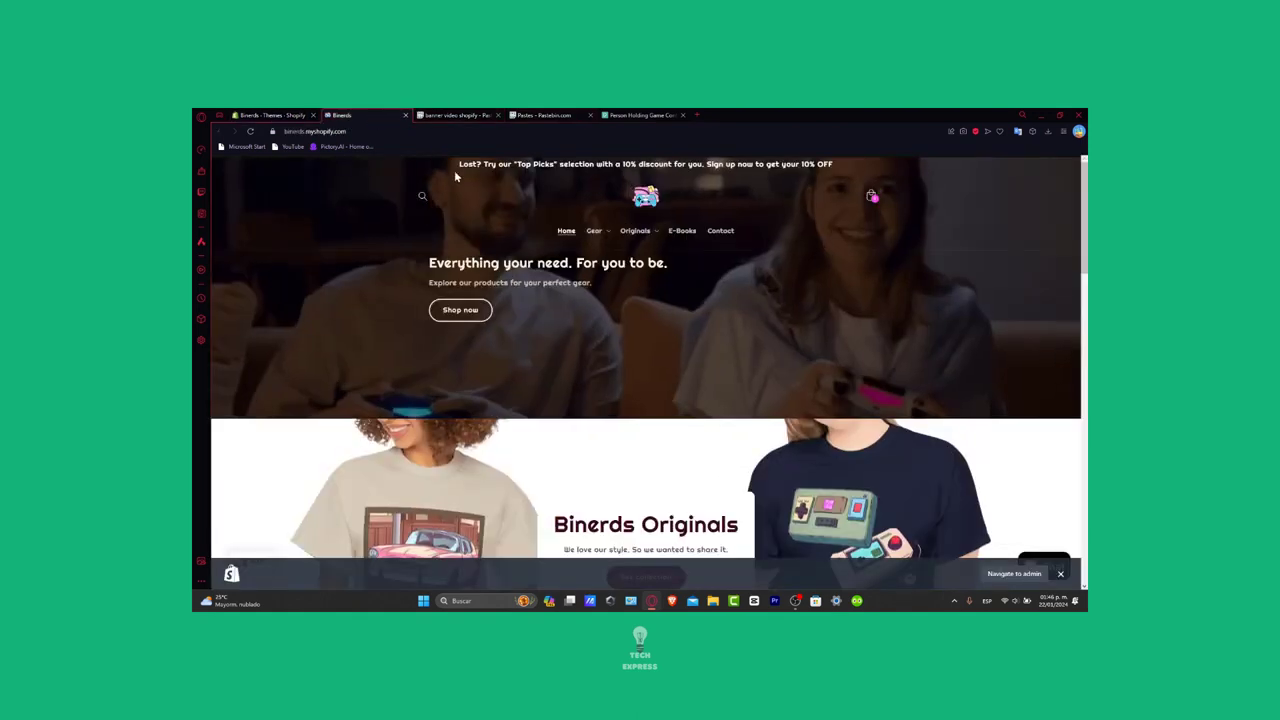
left_click(600, 232)
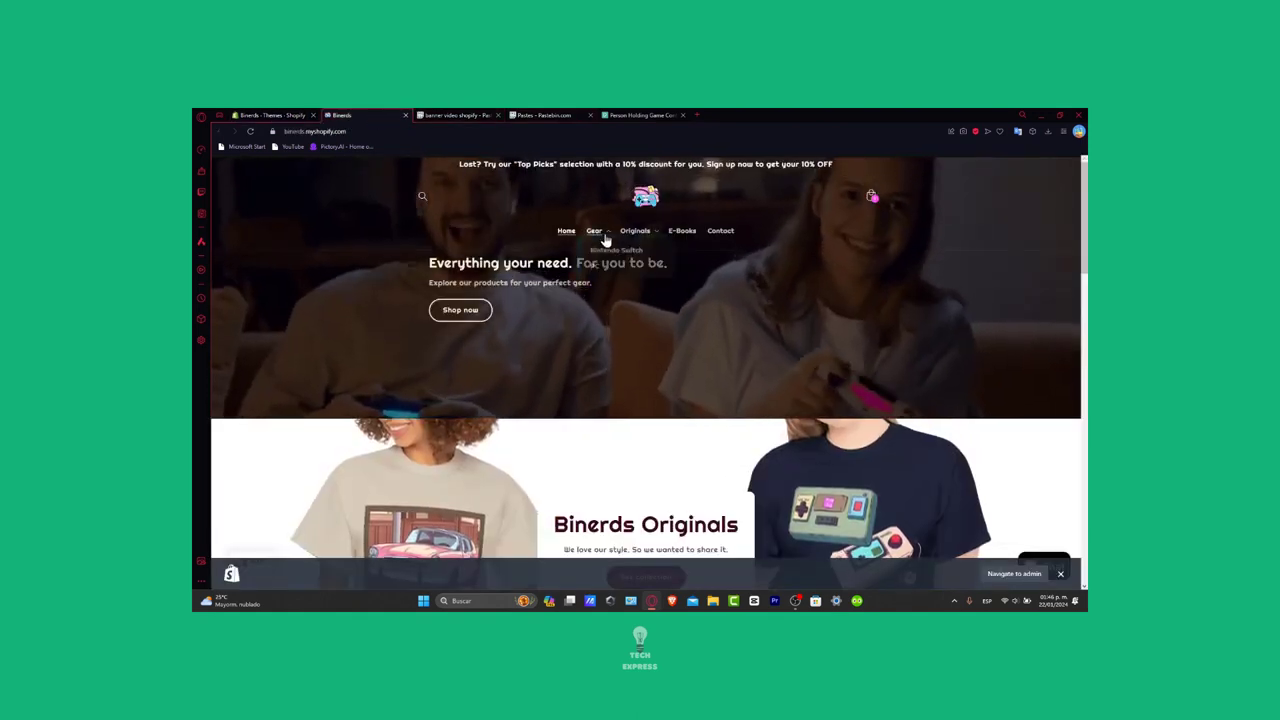
left_click(685, 236)
left_click(257, 115)
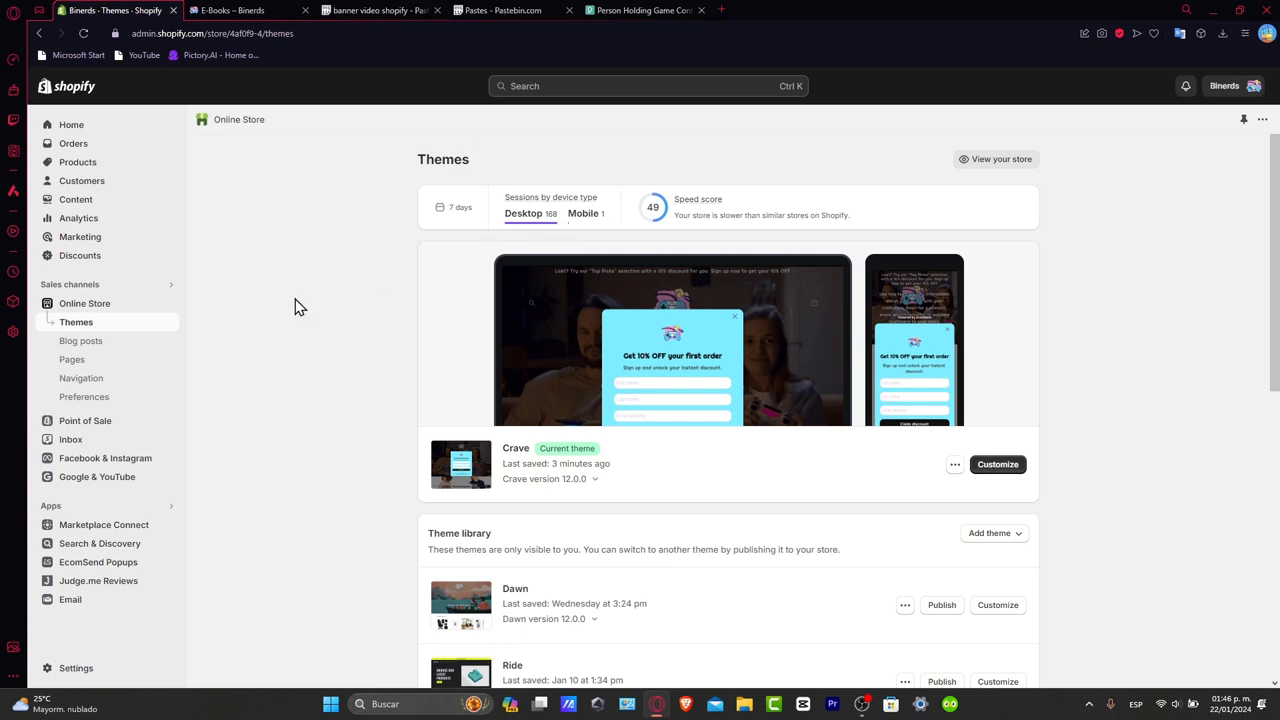
Look over the admin home page, from the sales overview down to the setup guide
left_click(100, 125)
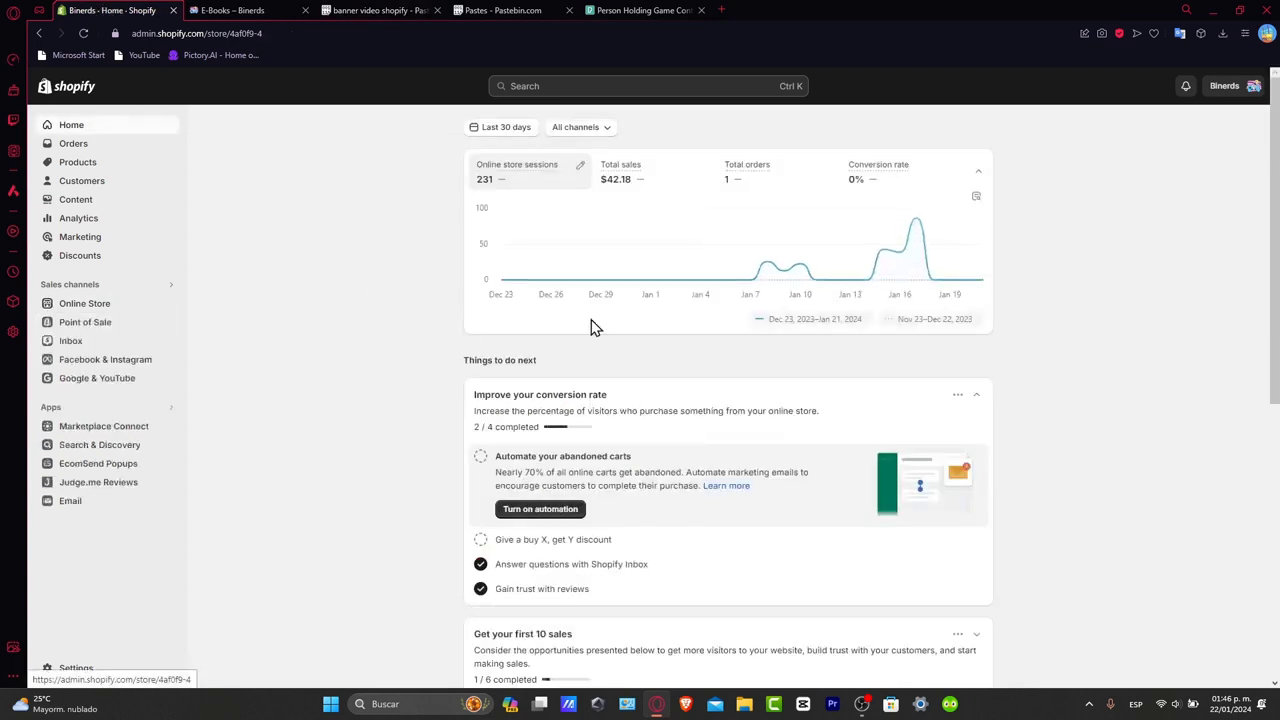
scroll(717, 397, "down", 2)
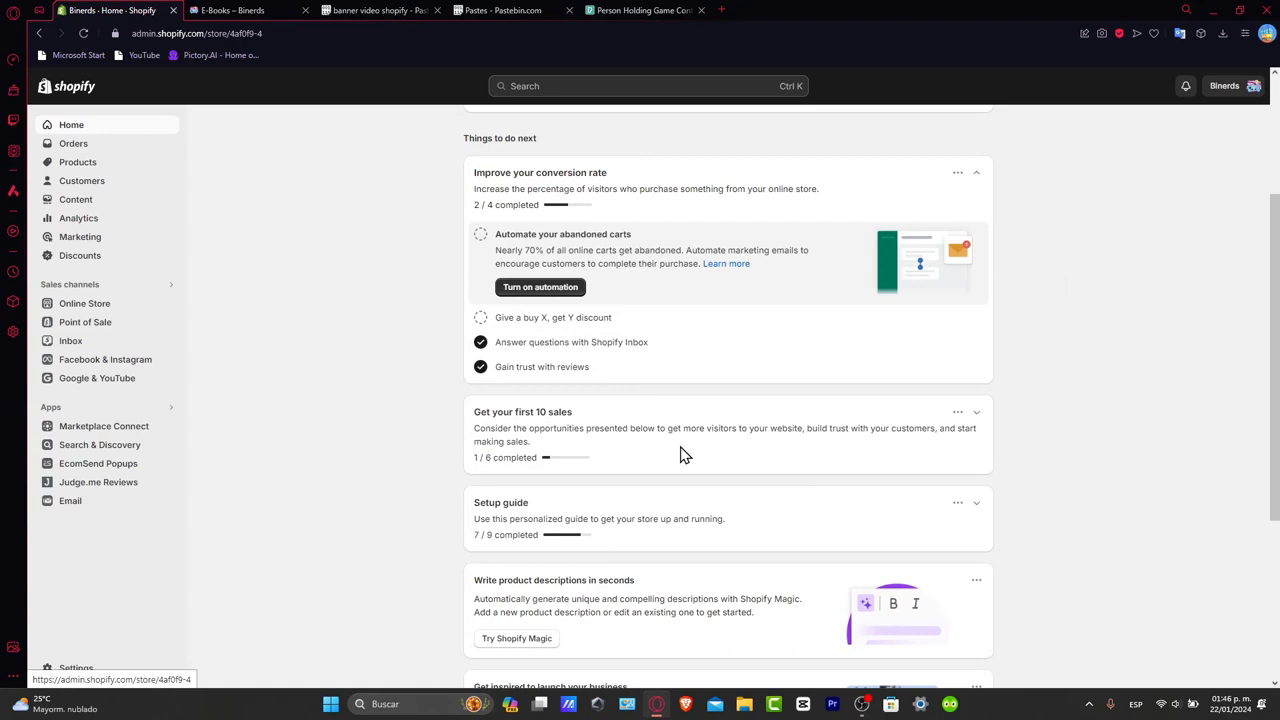
scroll(840, 511, "down", 3)
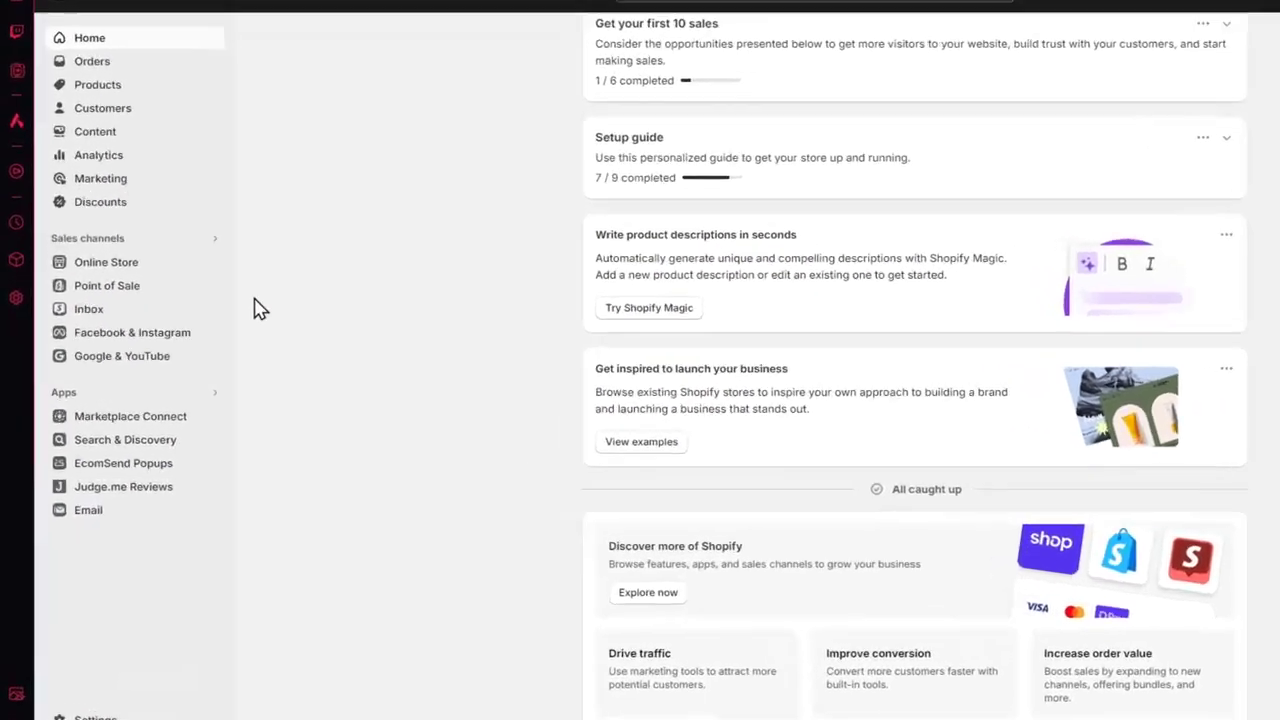
Create a new navigation menu for the online store titled "Sidebar menu"
left_click(84, 304)
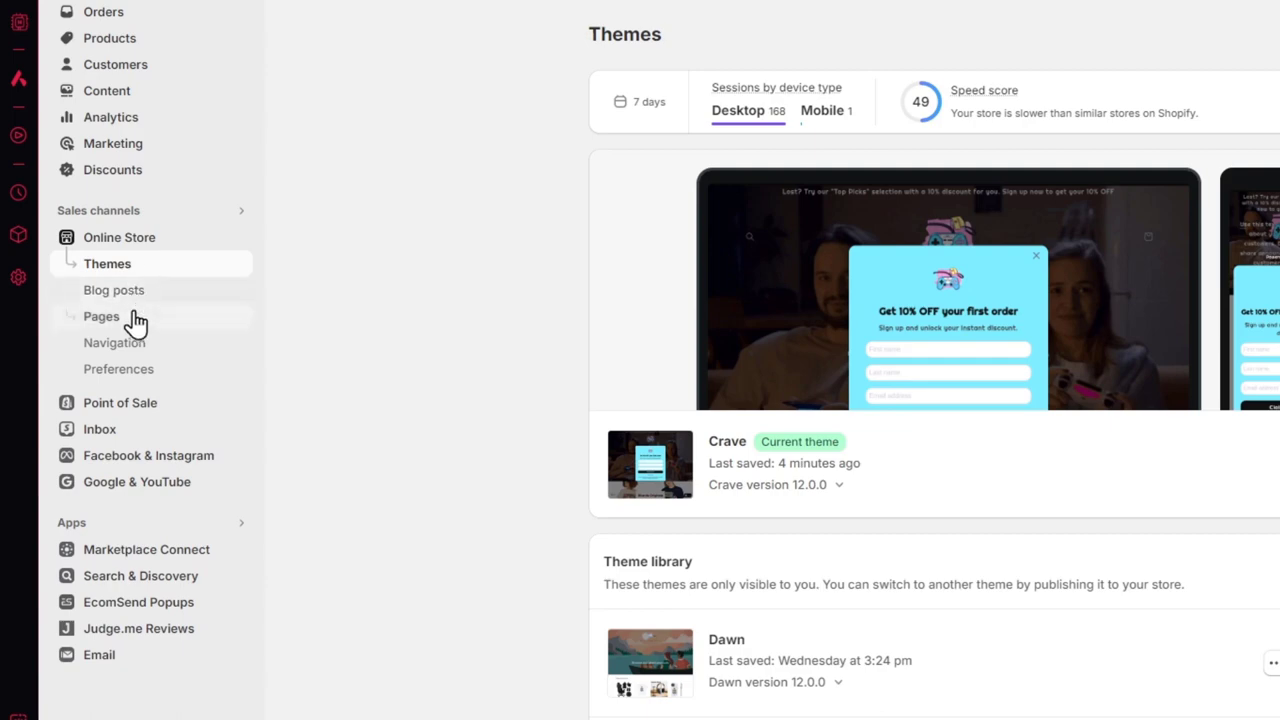
left_click(133, 350)
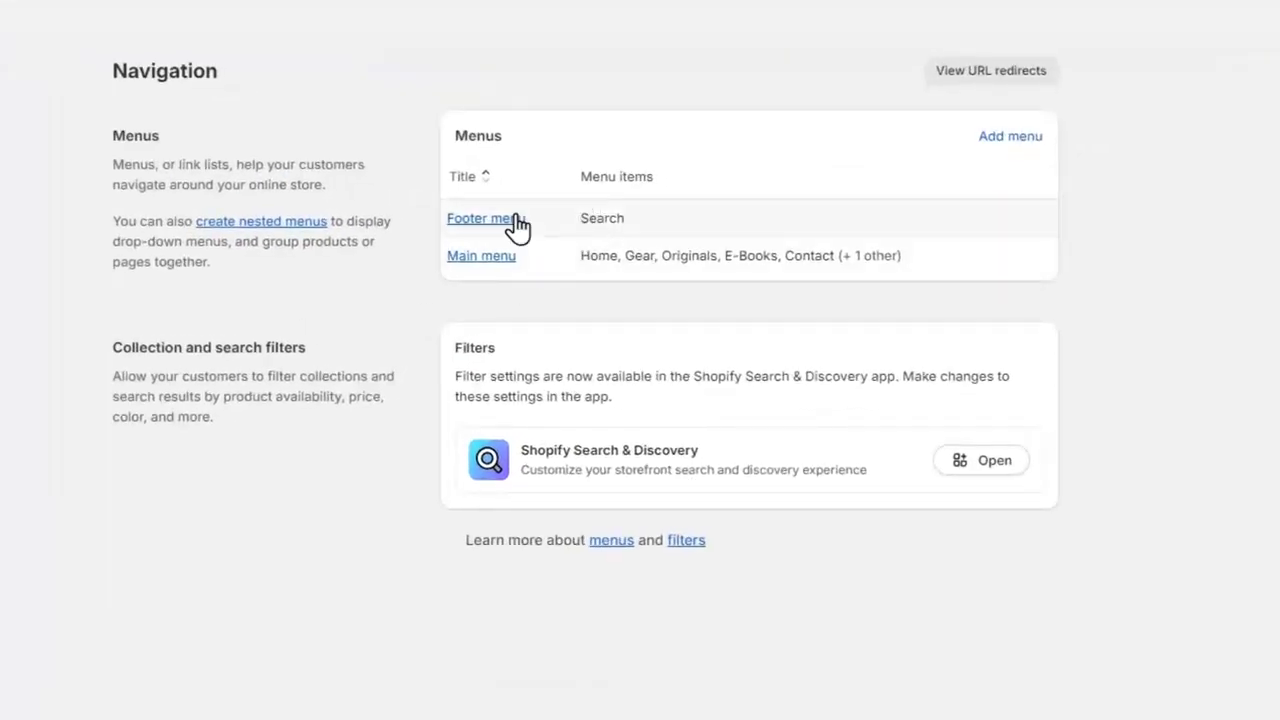
left_click(1010, 138)
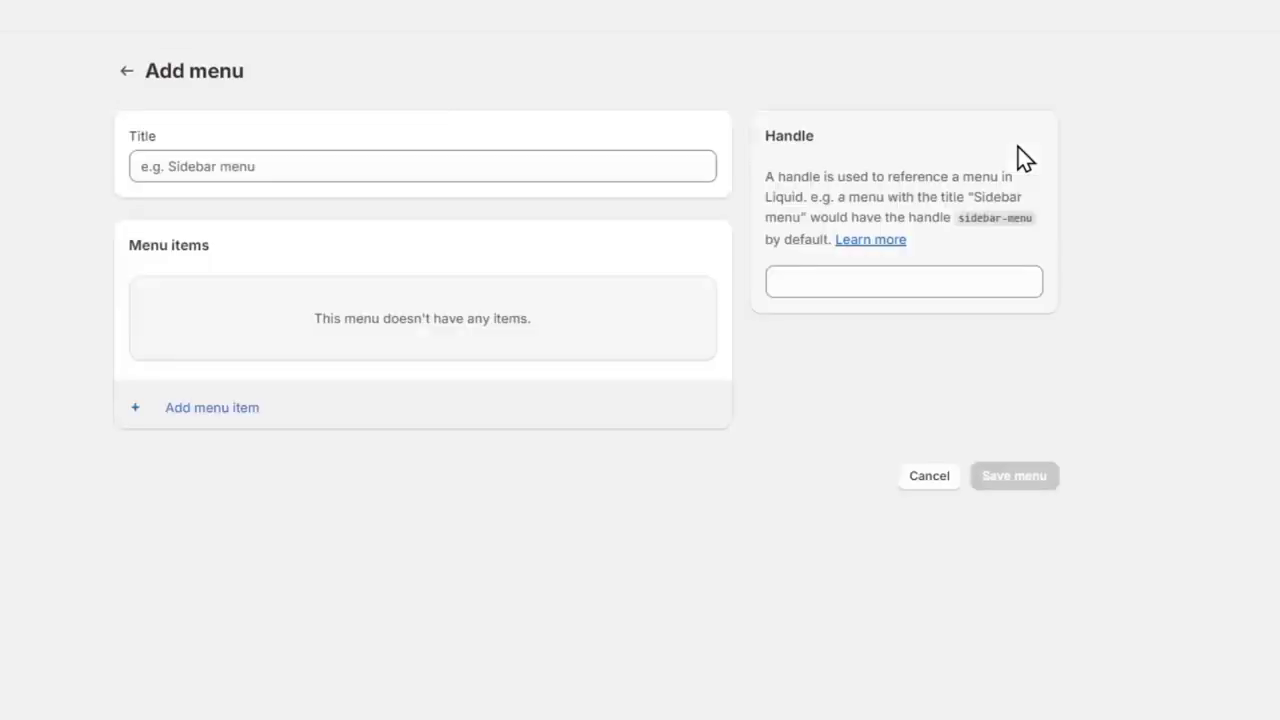
left_click(356, 167)
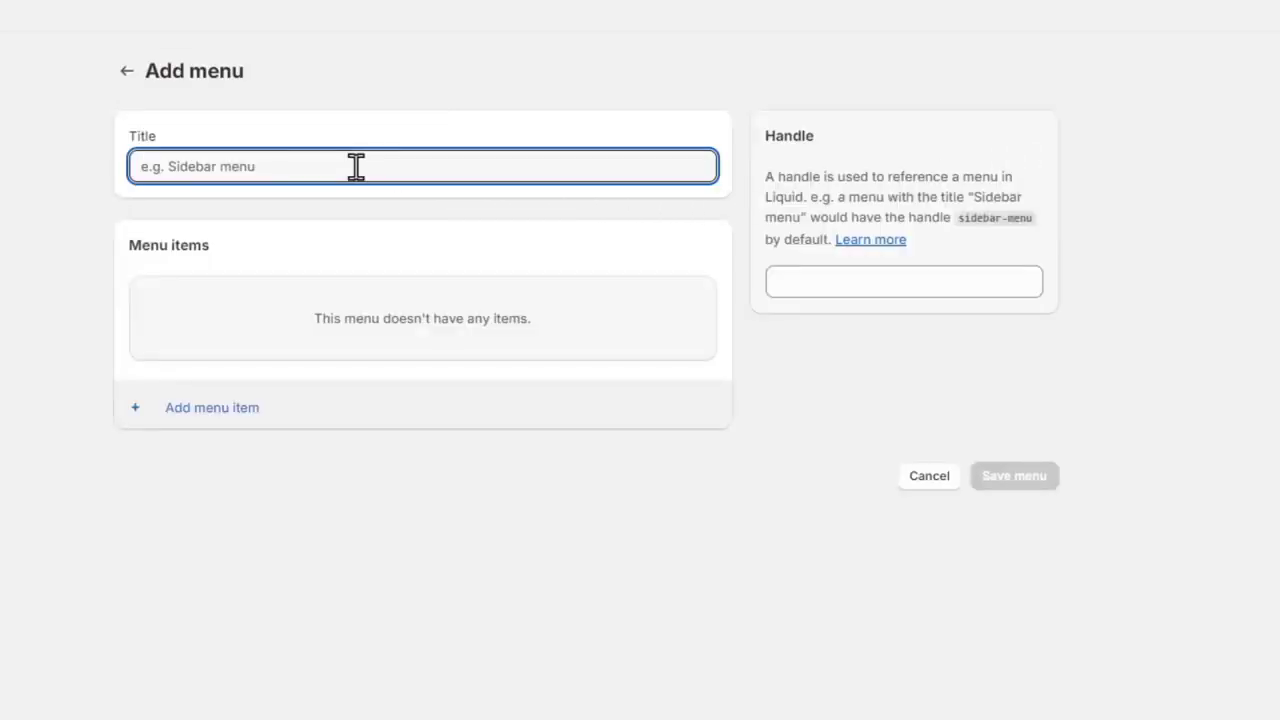
type("Sie")
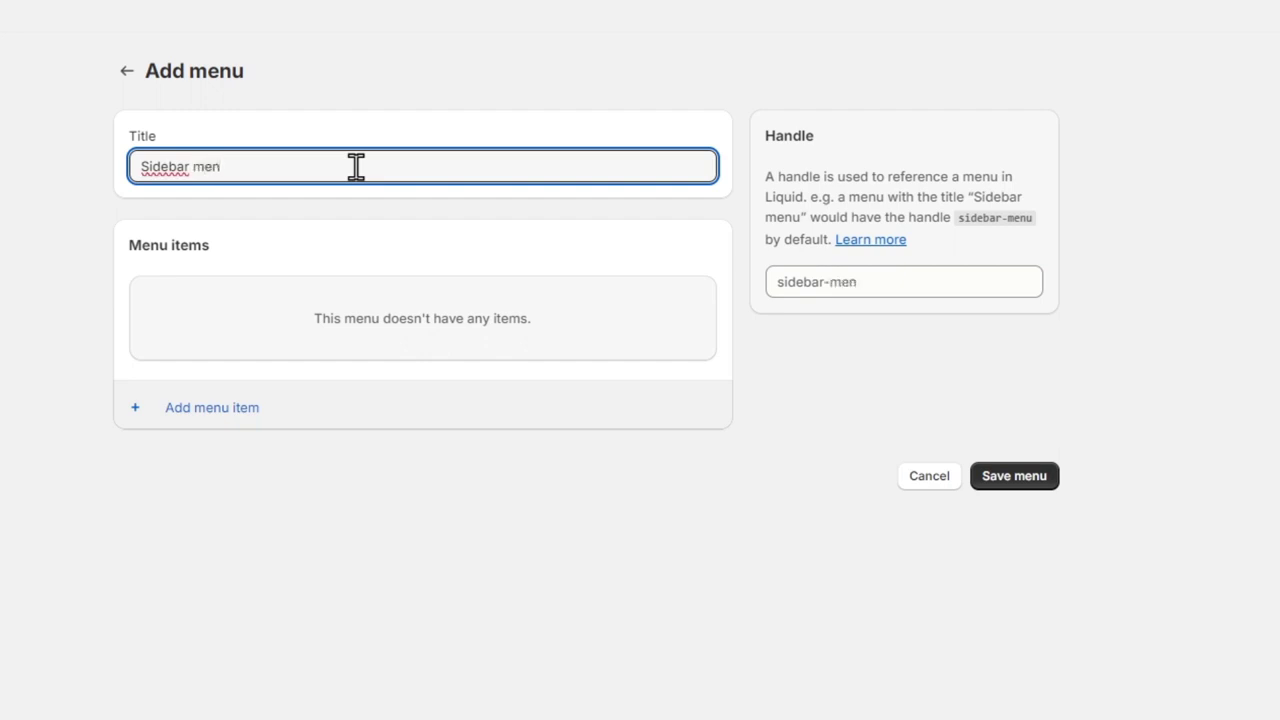
left_click(355, 265)
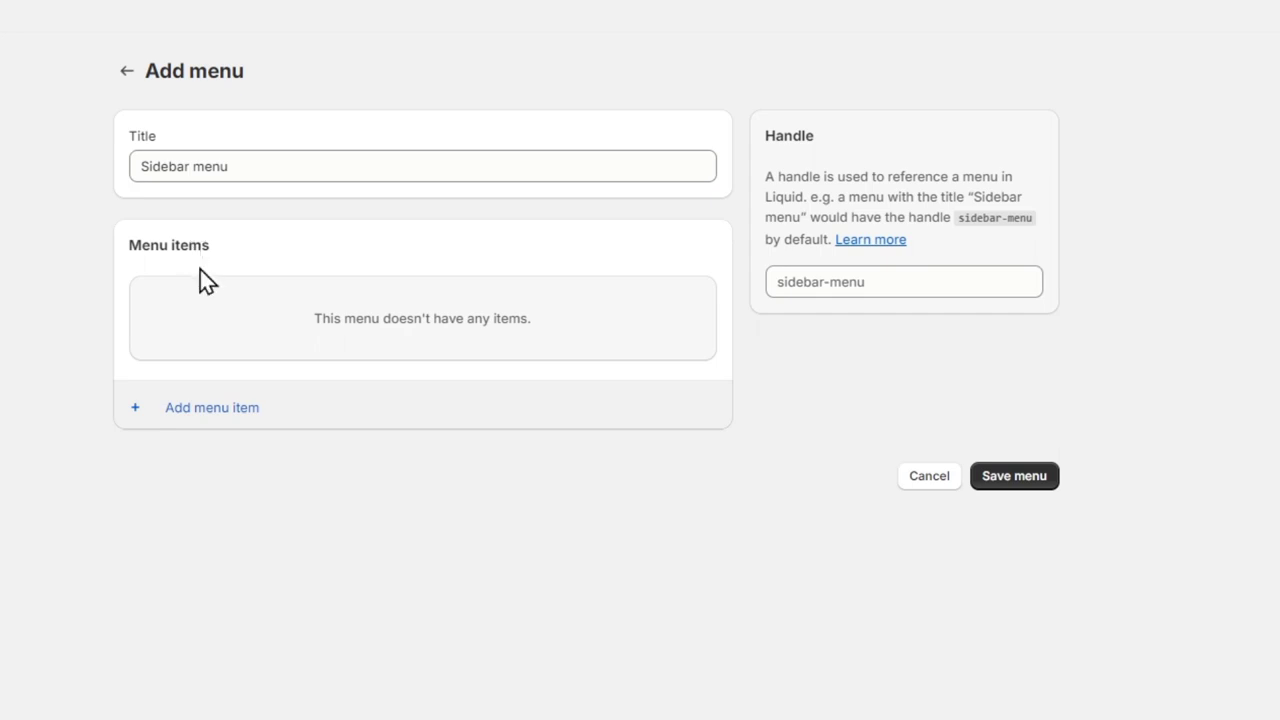
Add a menu item named "Home" to the new menu, linked to the Home page
left_click(229, 409)
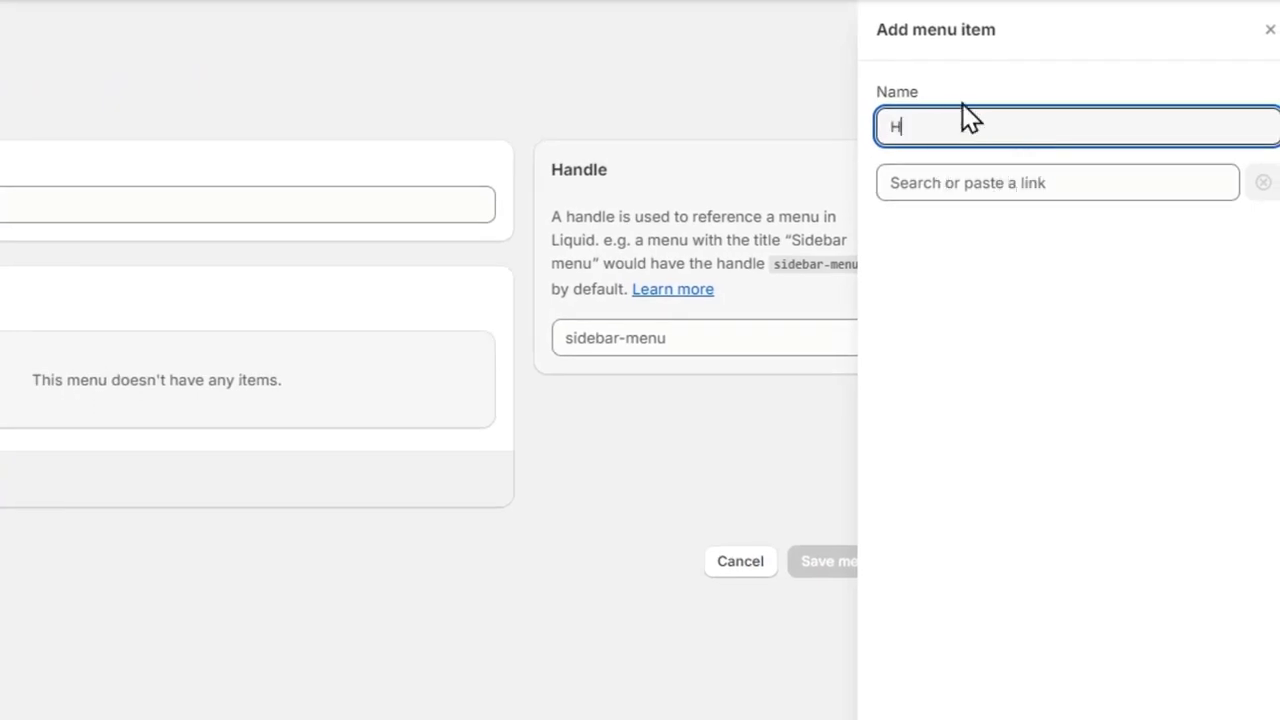
left_click(1009, 180)
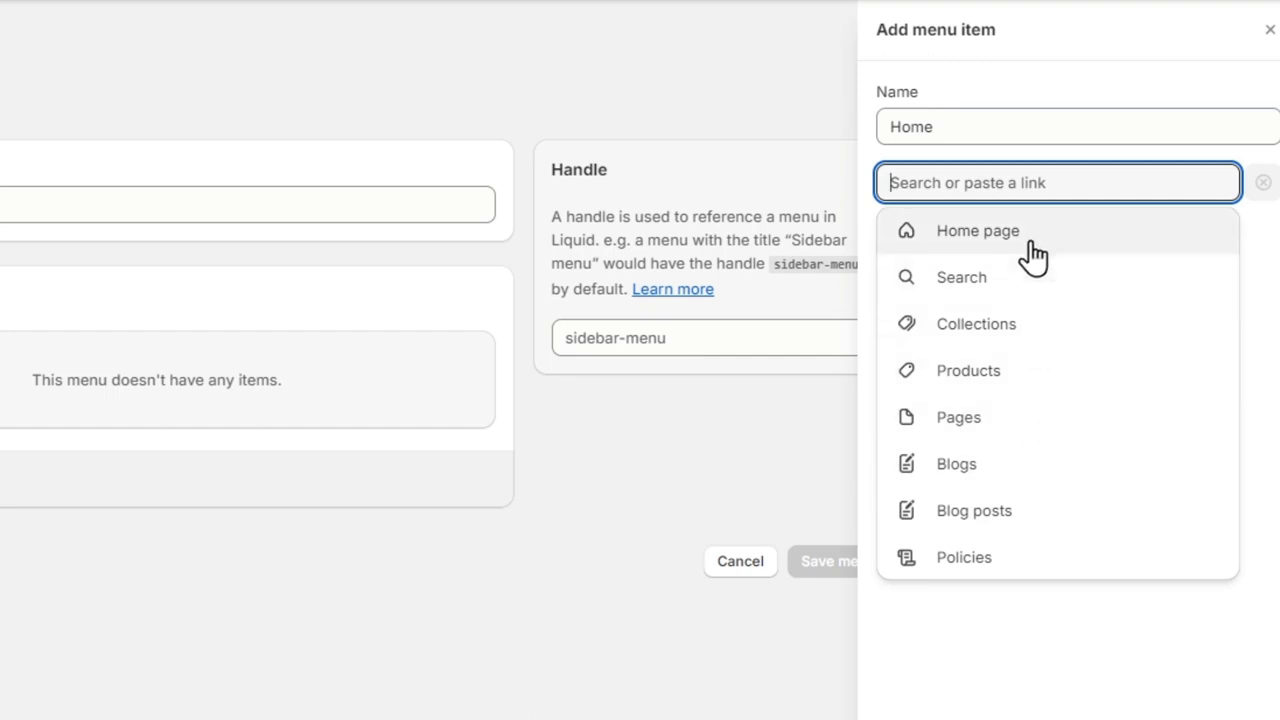
left_click(978, 231)
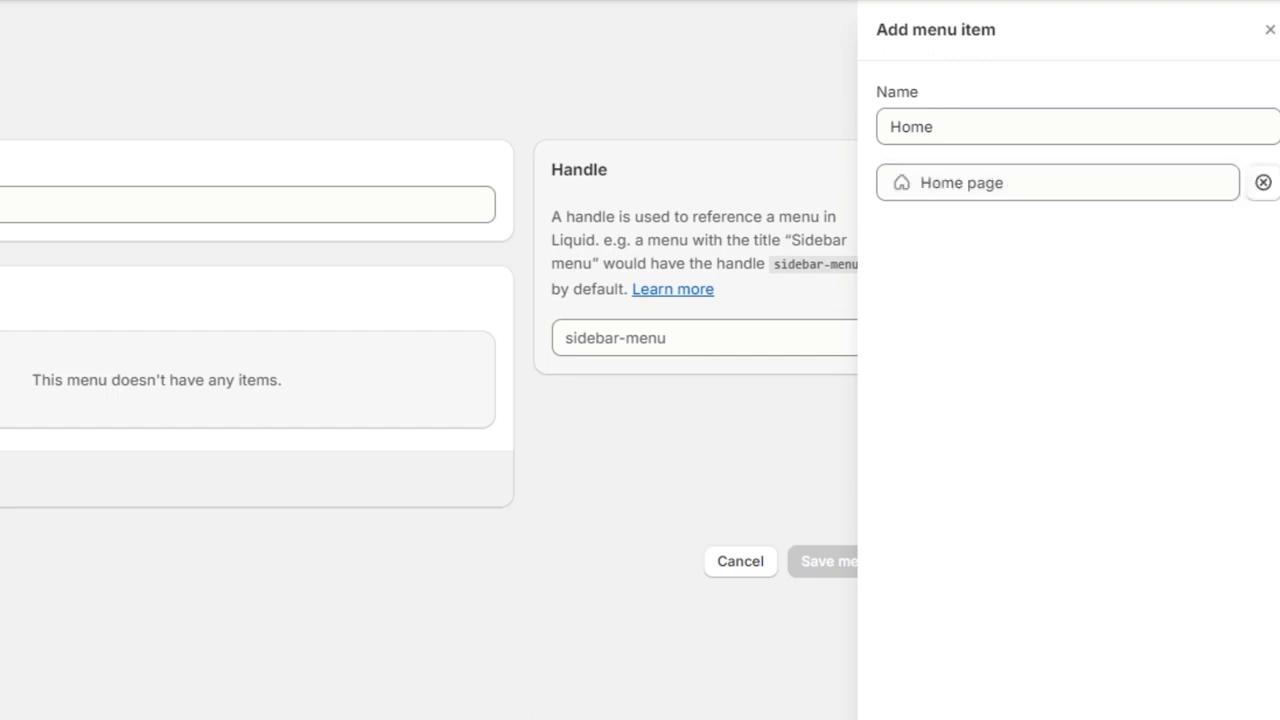
left_click(1279, 719)
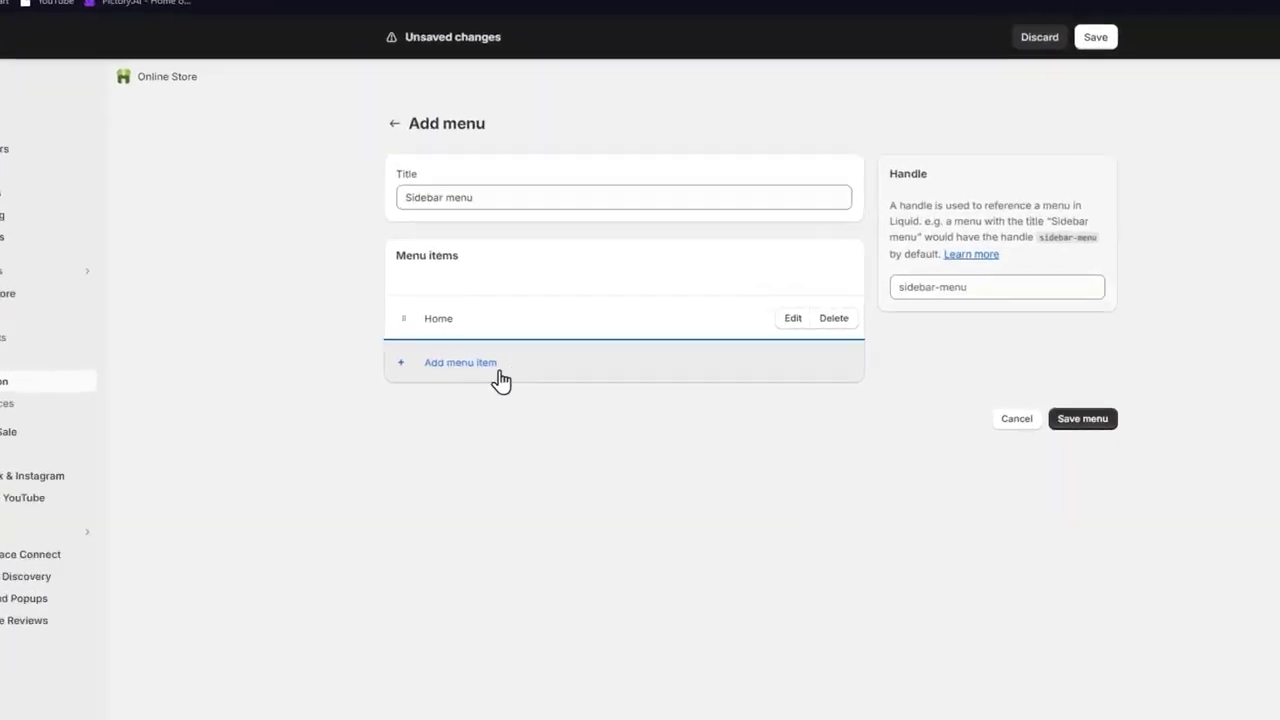
Add a second menu item named "Policies" linked to the Contact Information policy, and save the menu
left_click(440, 388)
left_click(1262, 134)
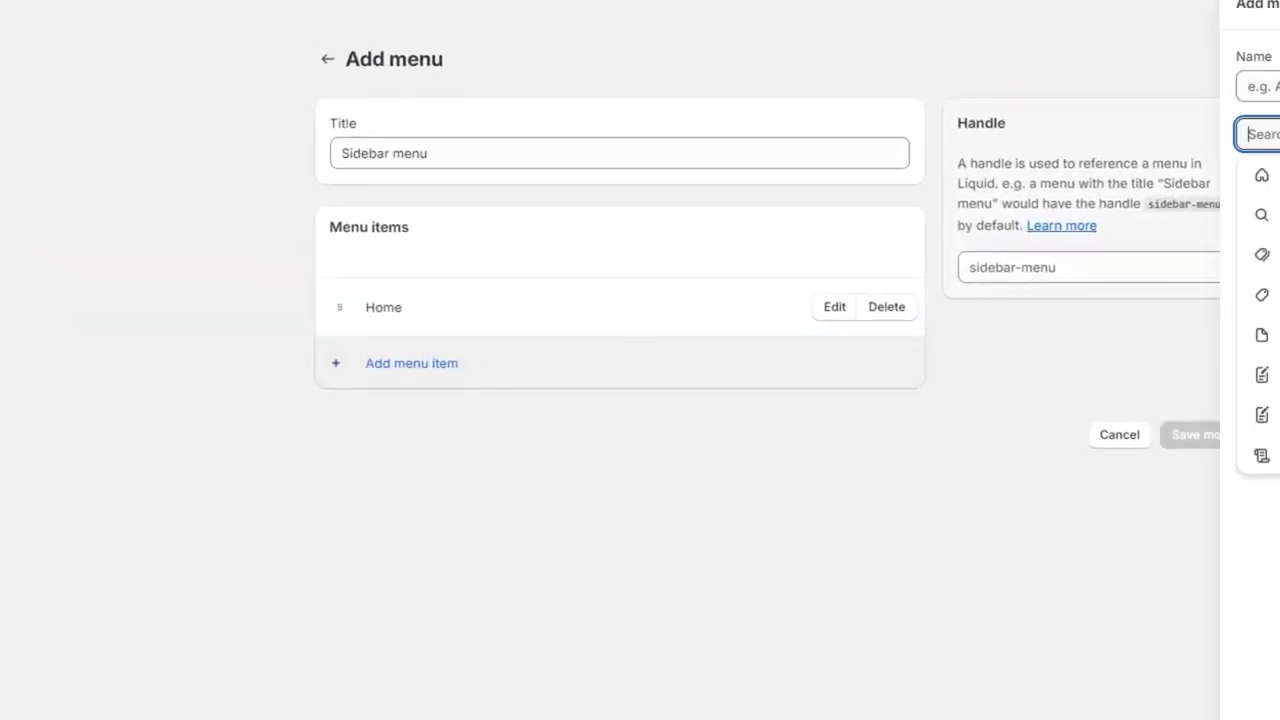
left_click(1262, 87)
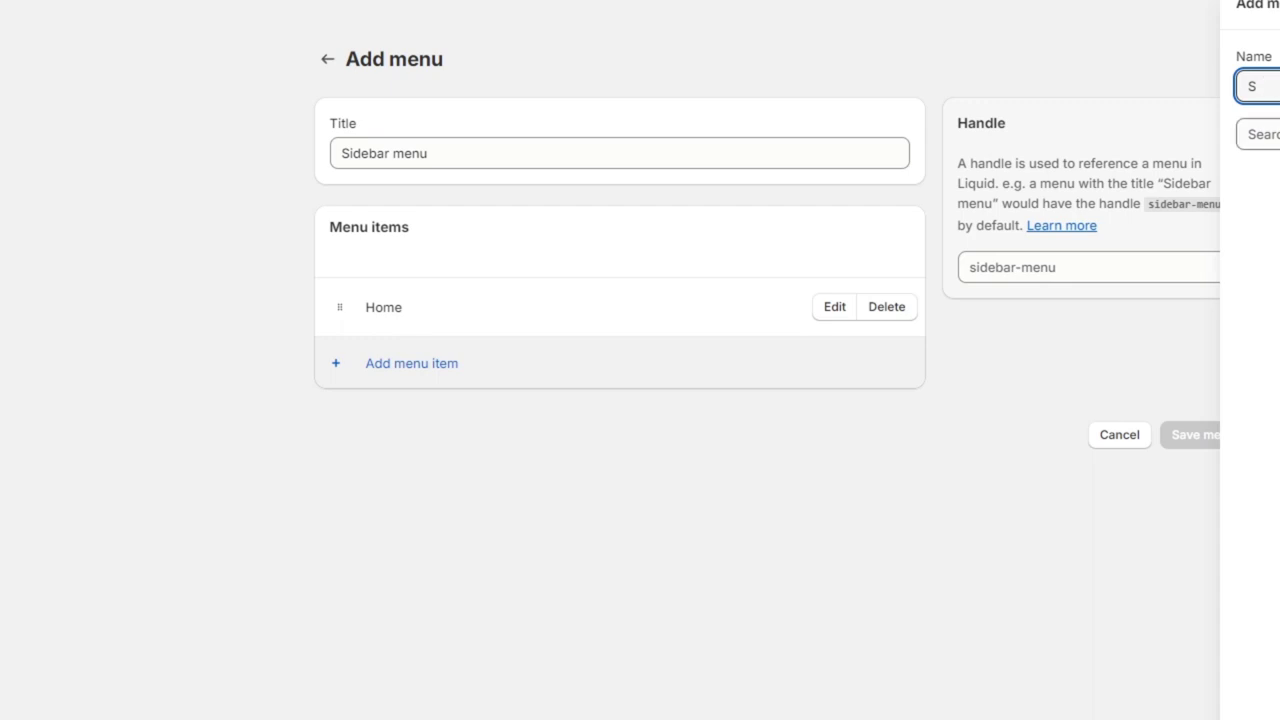
left_click(1262, 134)
left_click(1262, 87)
type("Policies")
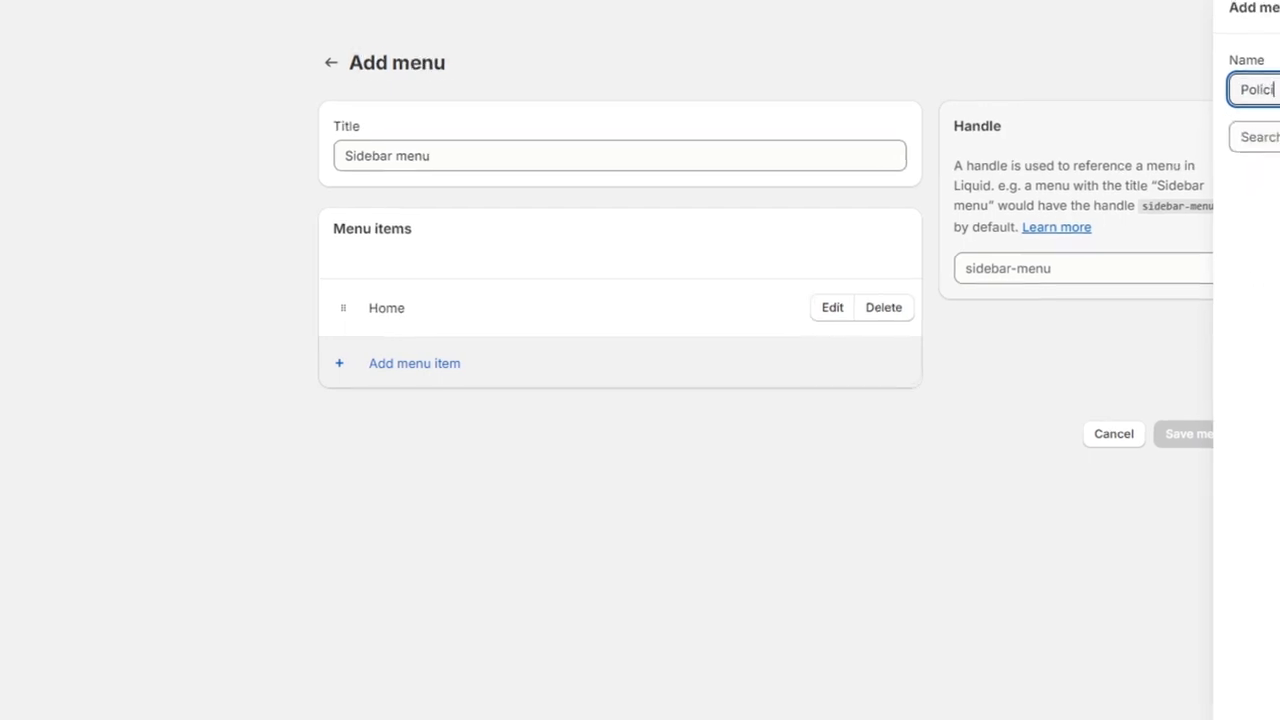
left_click(1262, 134)
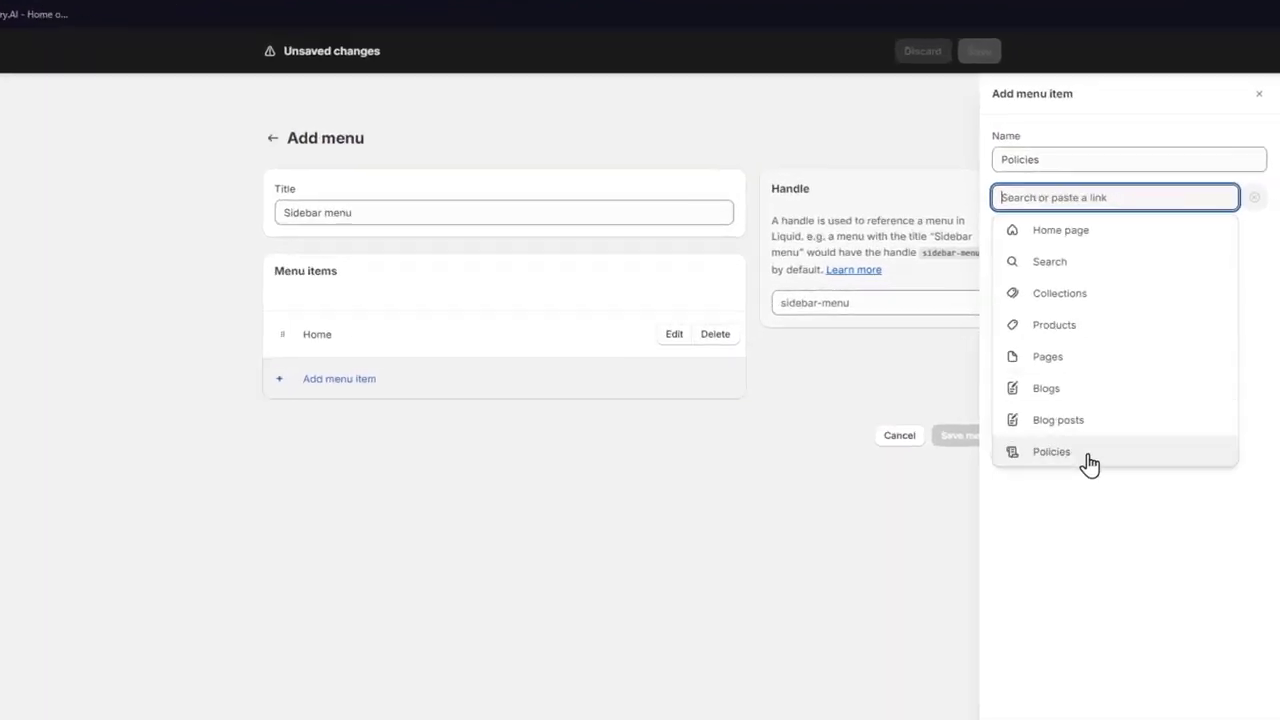
left_click(1089, 462)
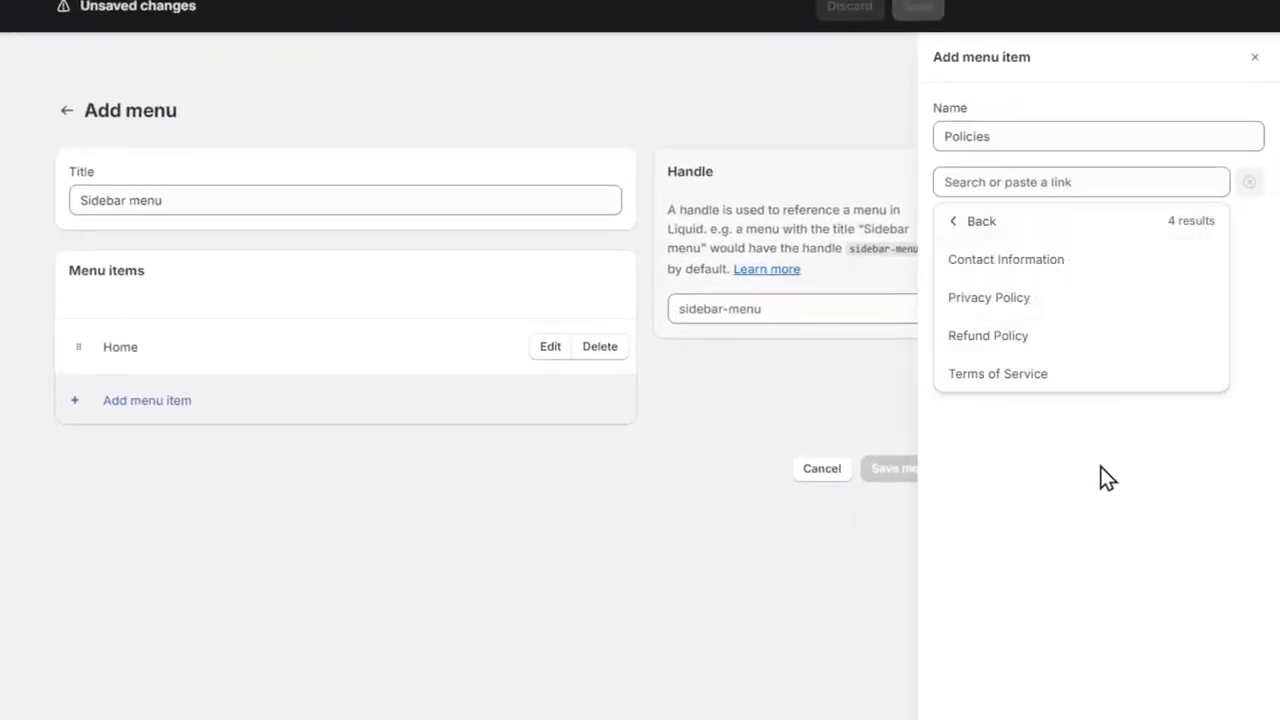
left_click(1031, 258)
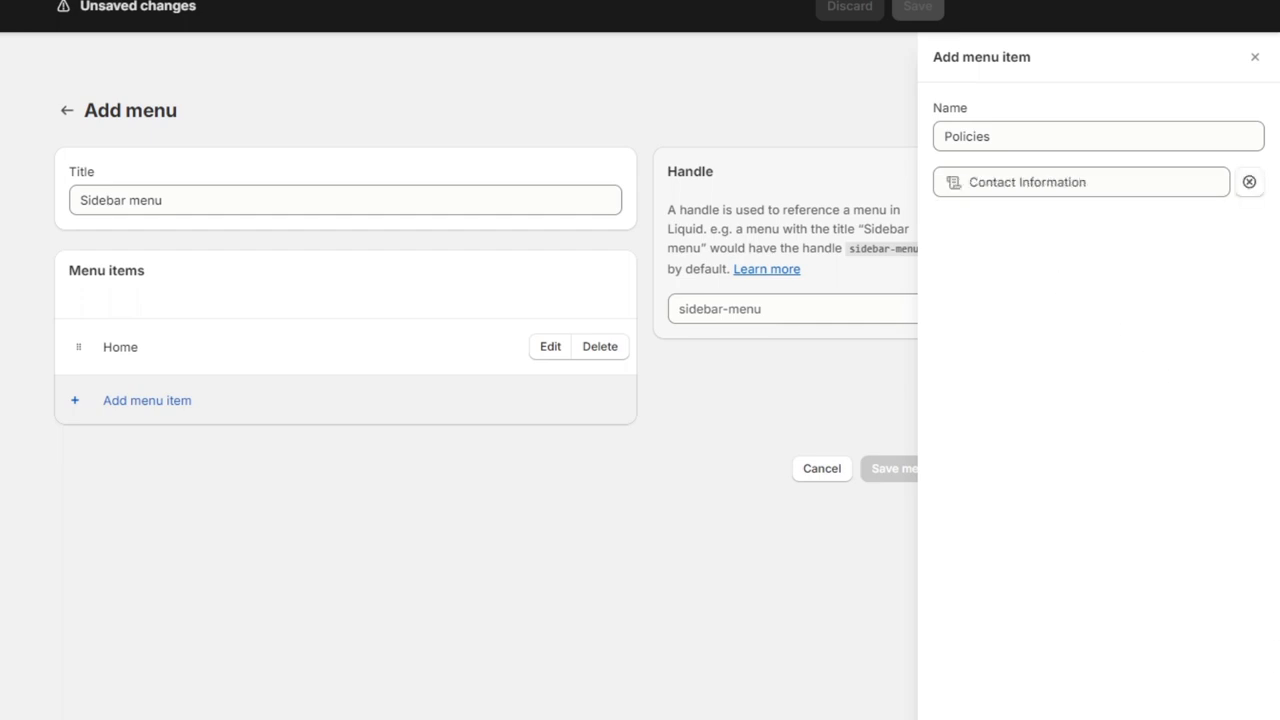
left_click(621, 592)
left_click(890, 517)
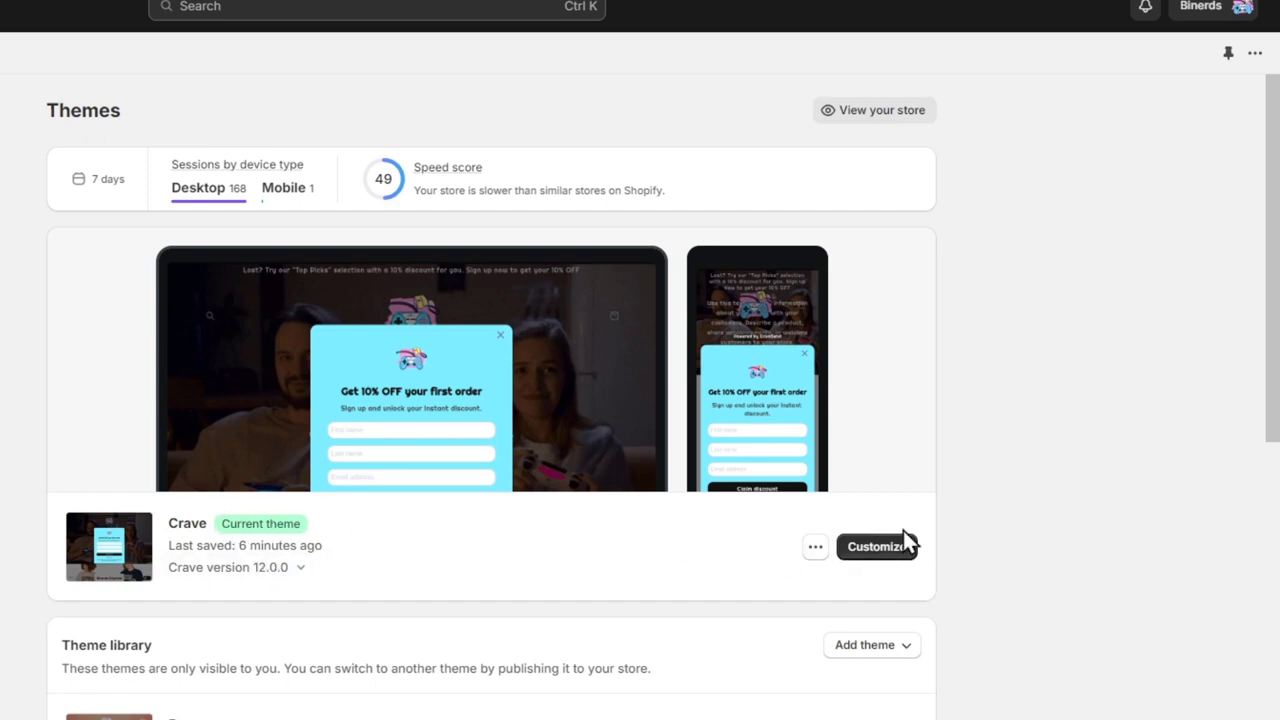
Customize the Crave theme's header so that it uses the Sidebar menu instead of the Main menu
left_click(903, 540)
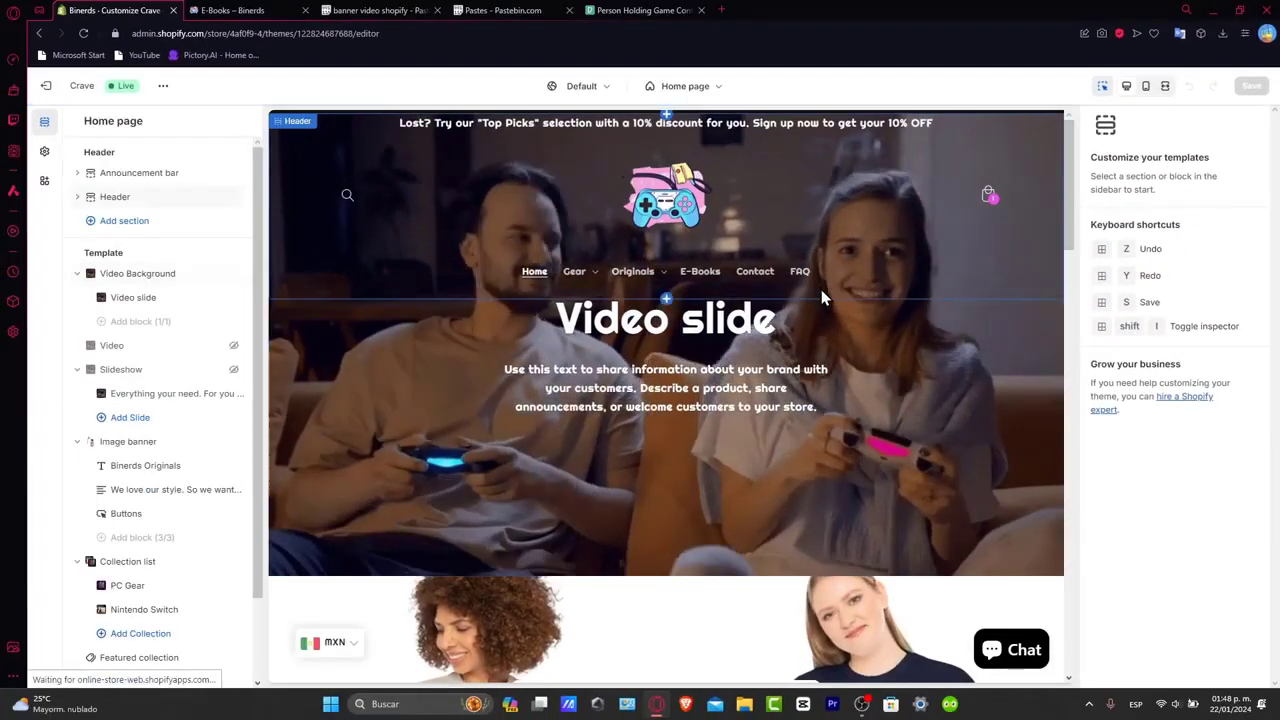
left_click(627, 291)
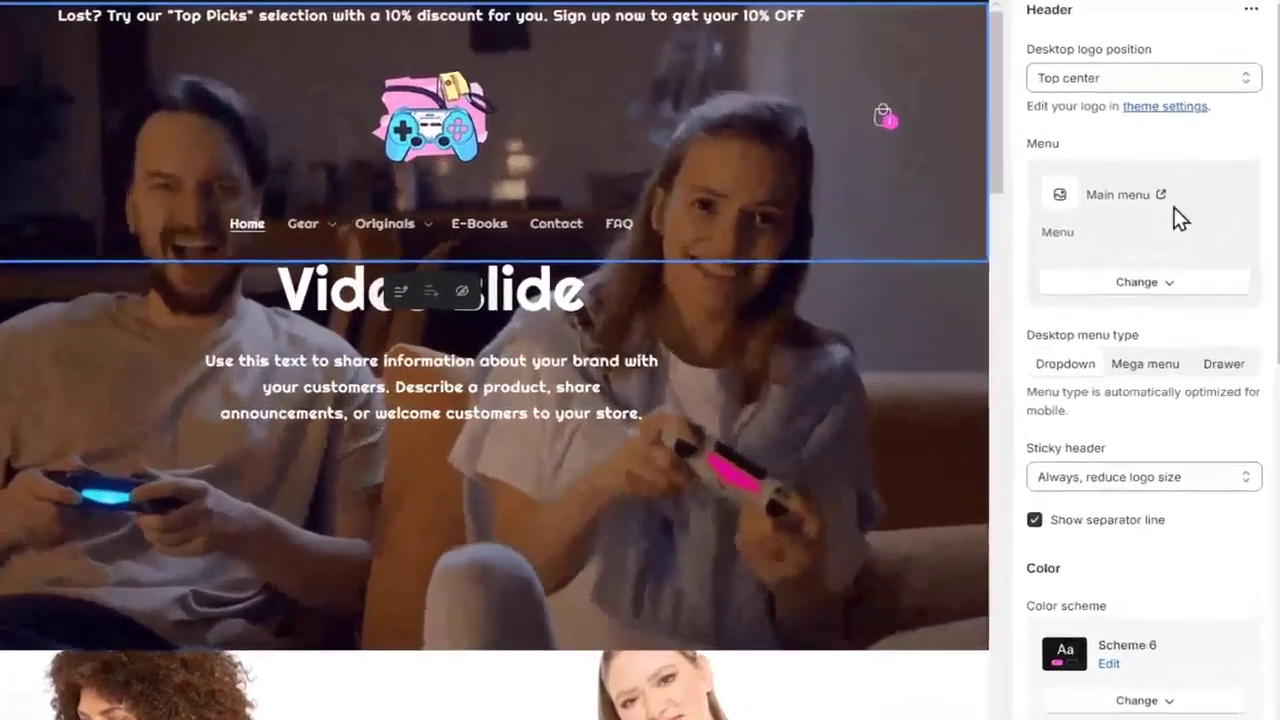
left_click(1158, 283)
left_click(1163, 318)
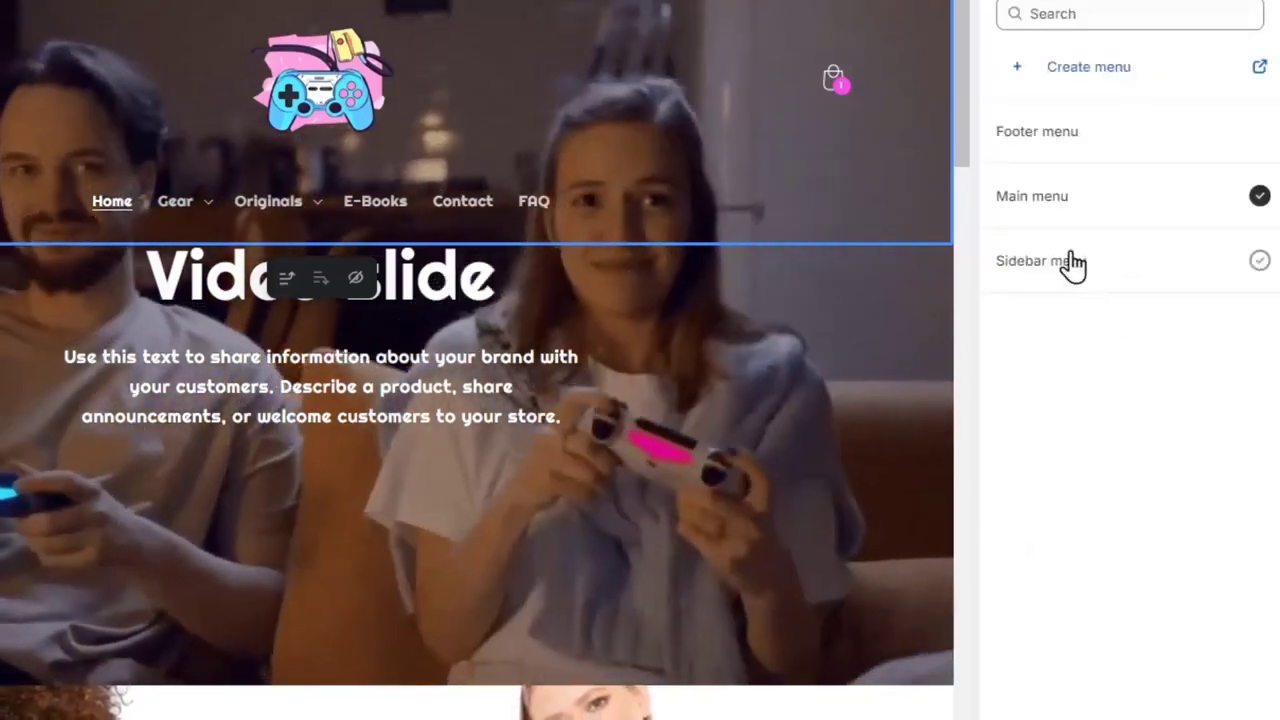
left_click(1070, 262)
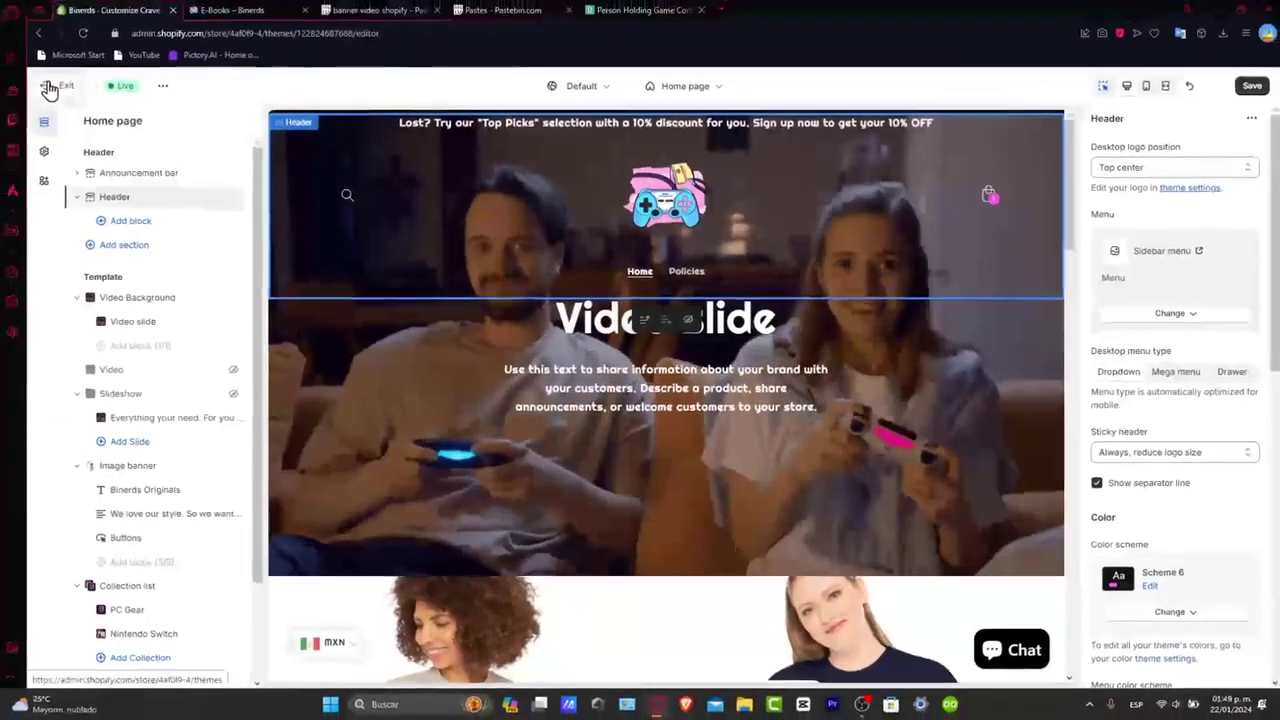
Save the theme's header change and exit the theme editor
left_click(46, 86)
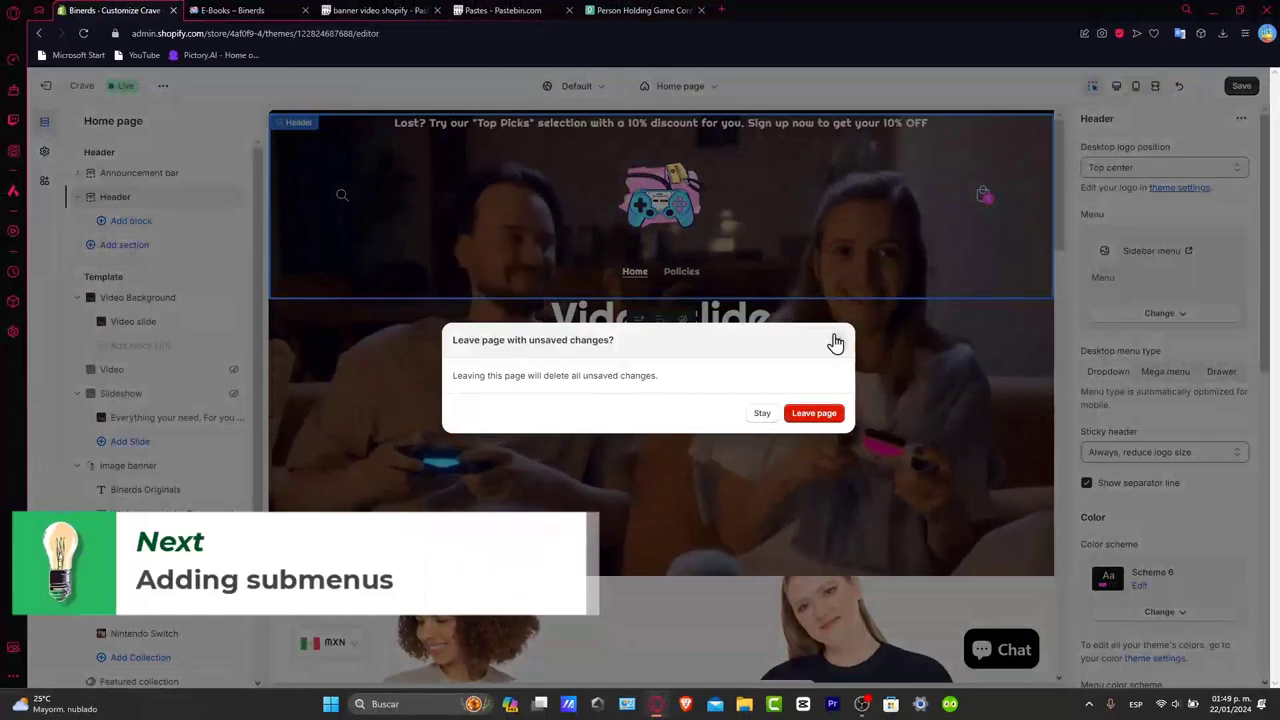
left_click(835, 343)
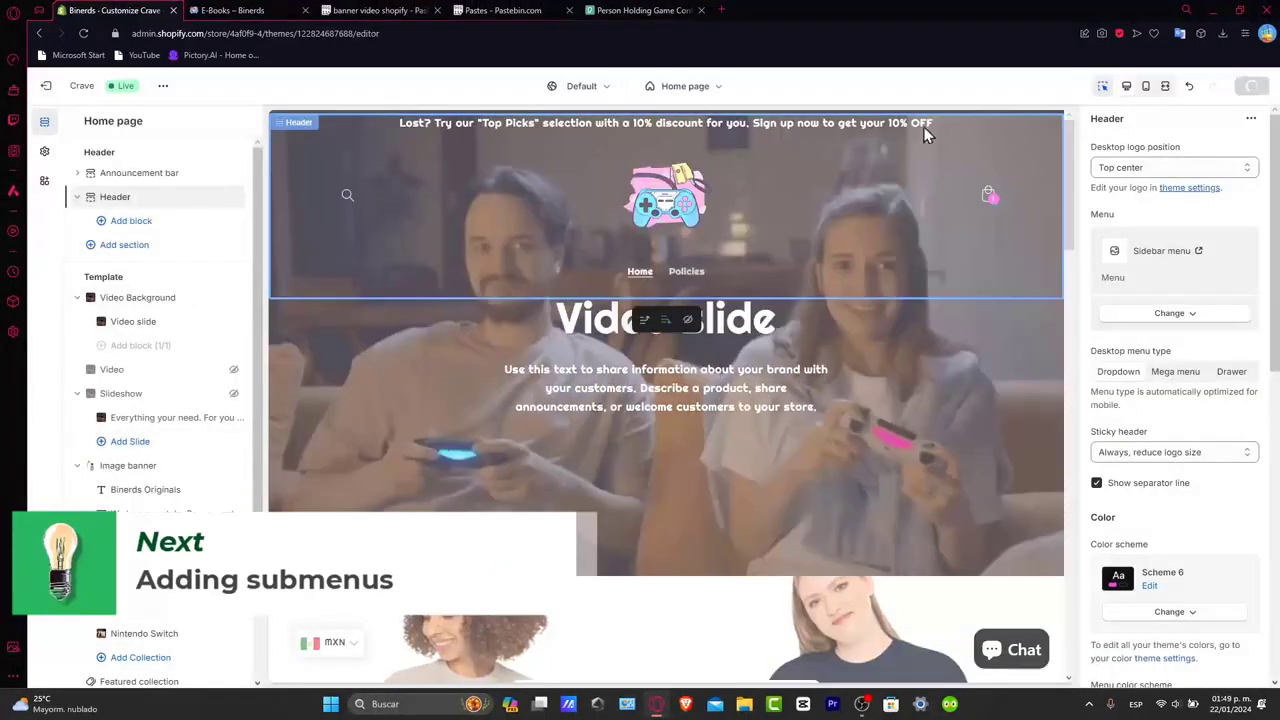
left_click(47, 87)
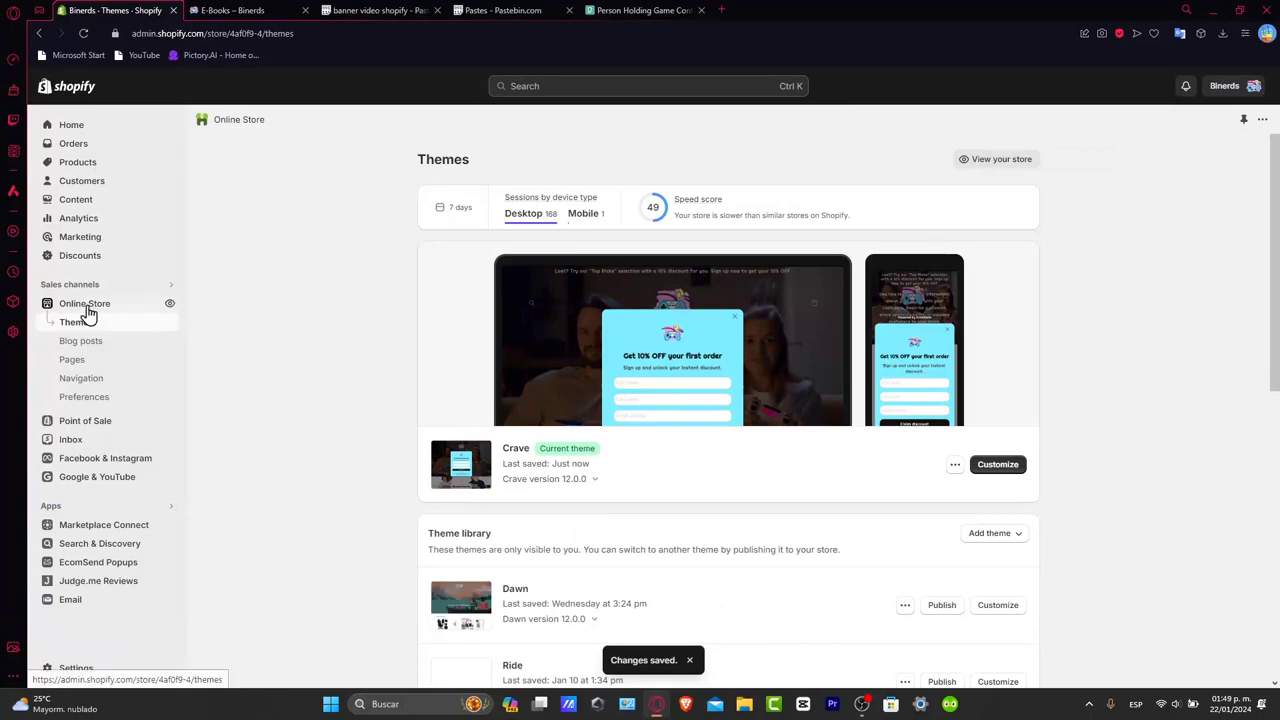
Open the Sidebar menu in the store's navigation settings and add an item named "Privacy Policy" linked to the Privacy Policy
left_click(90, 380)
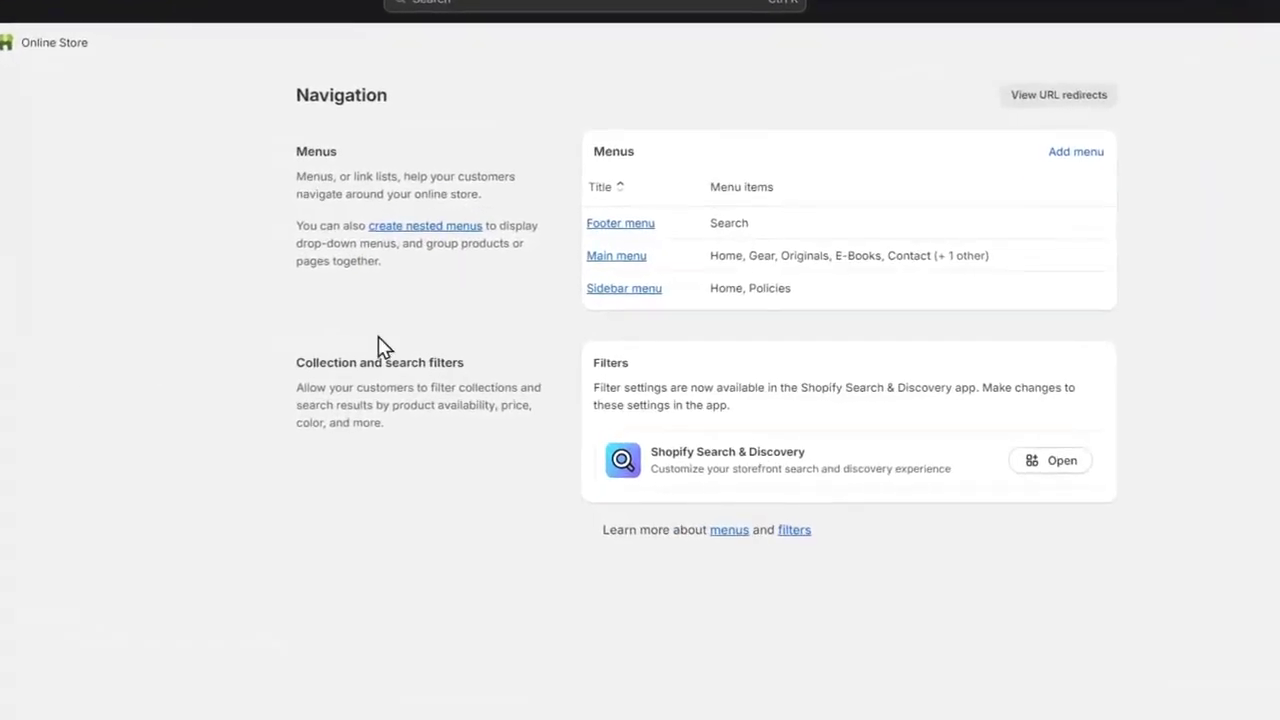
left_click(630, 289)
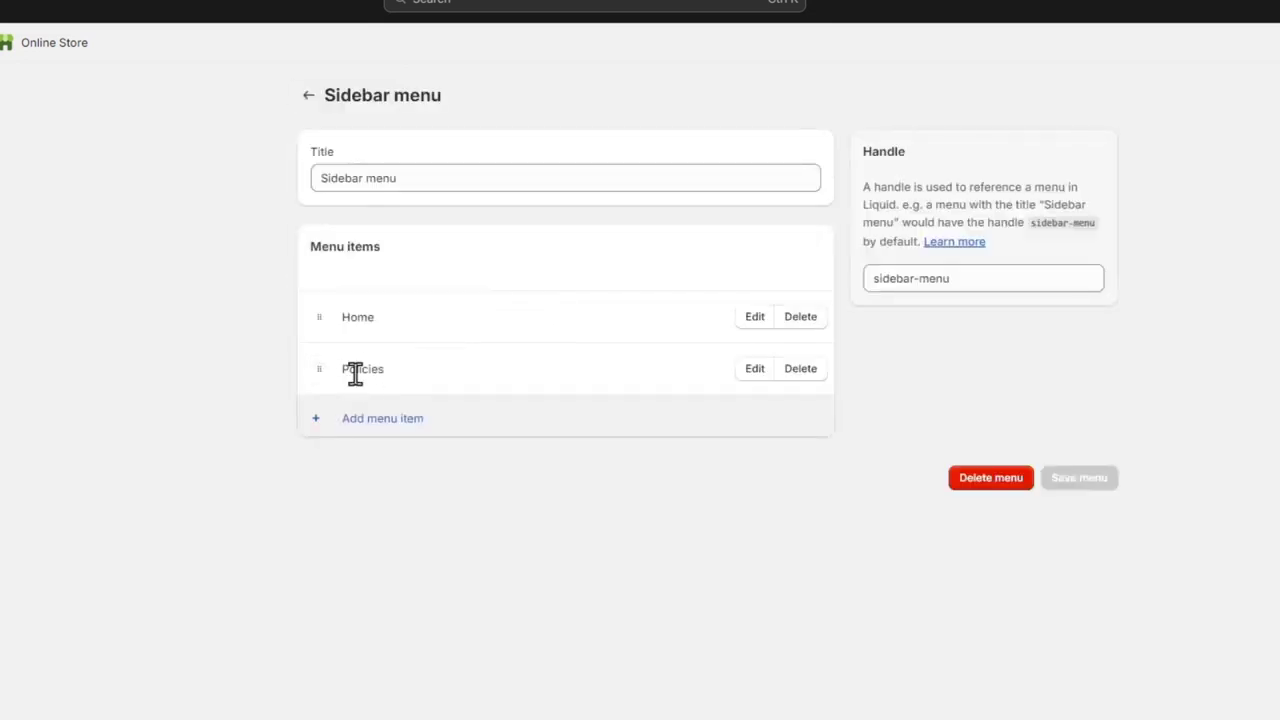
left_click(456, 377)
left_click(339, 418)
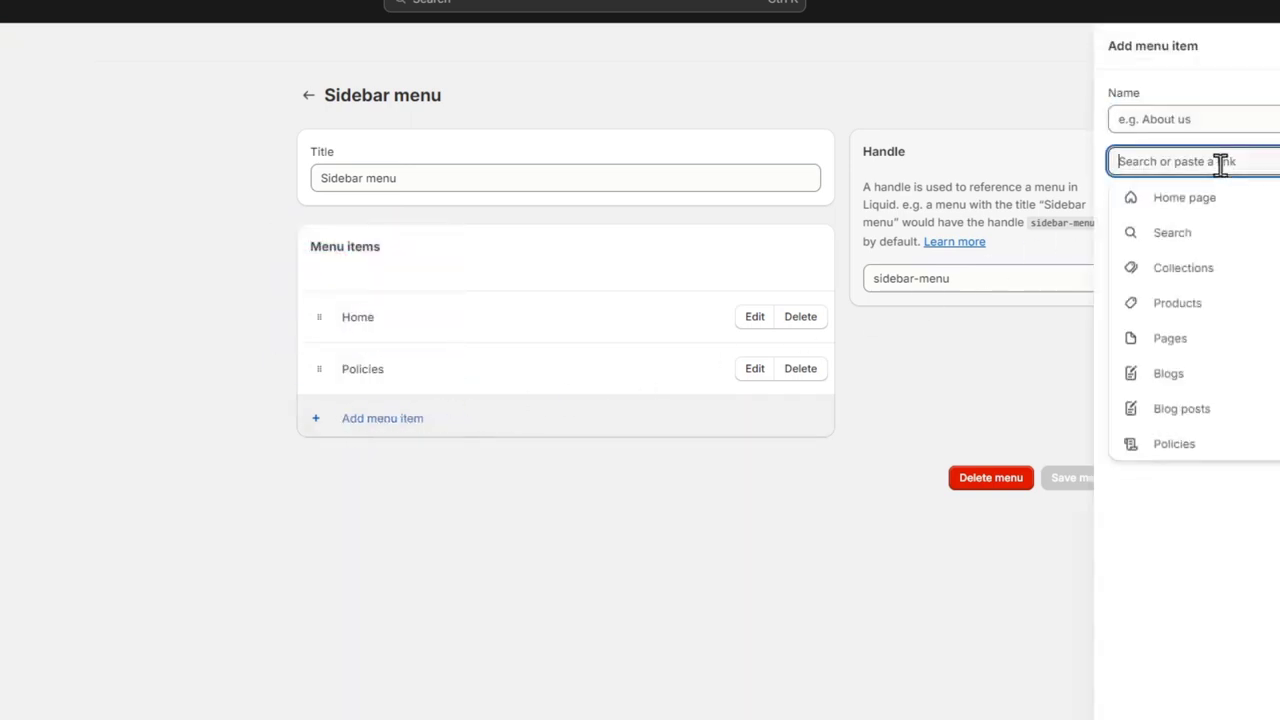
left_click(1174, 443)
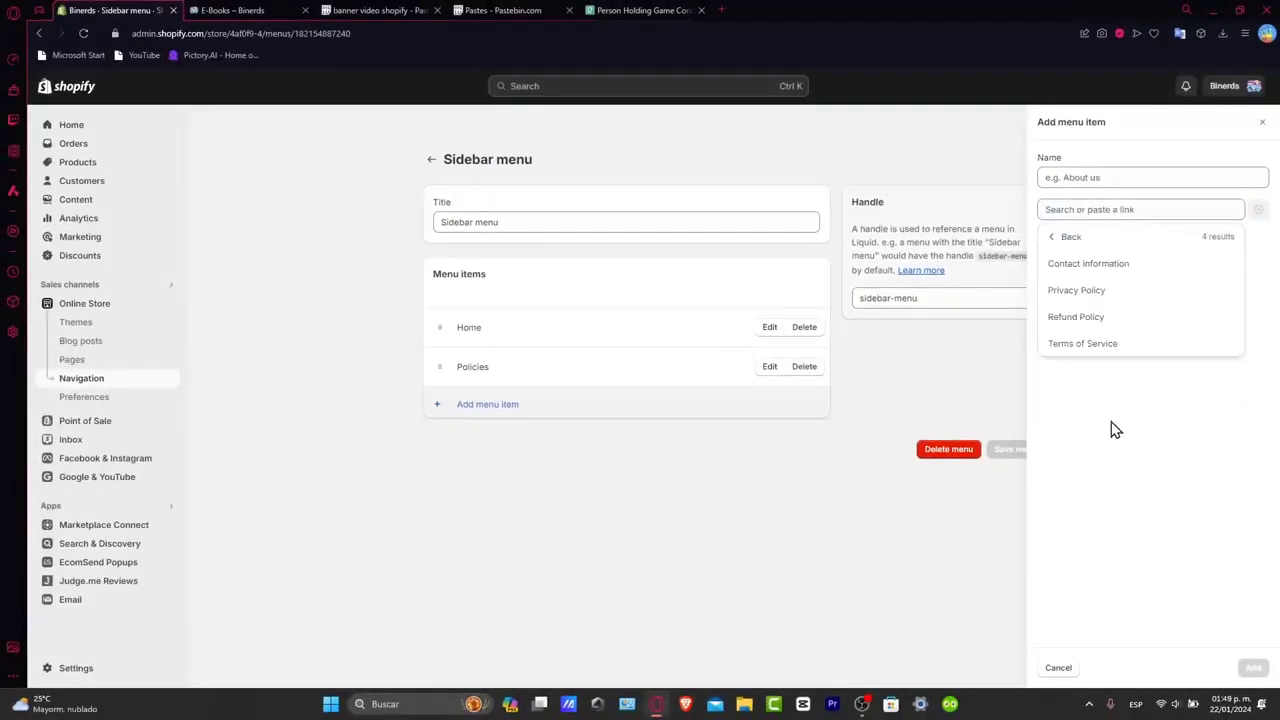
left_click(1093, 292)
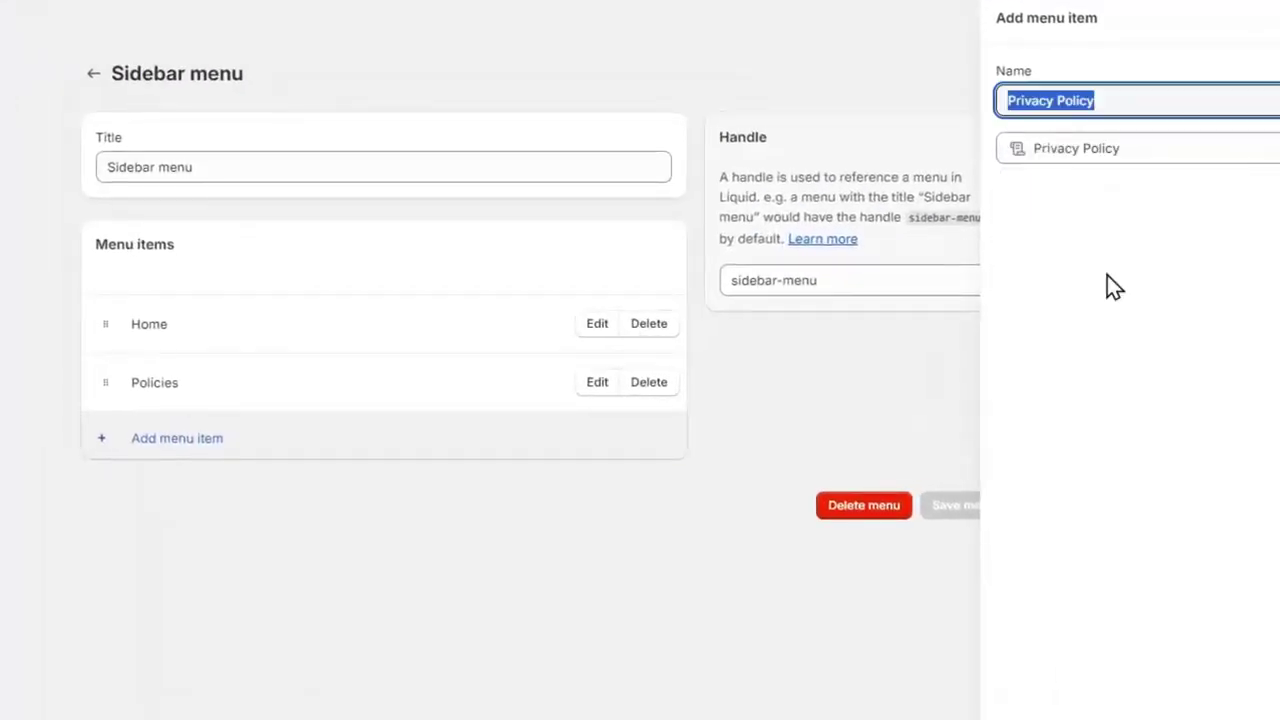
left_click(1112, 88)
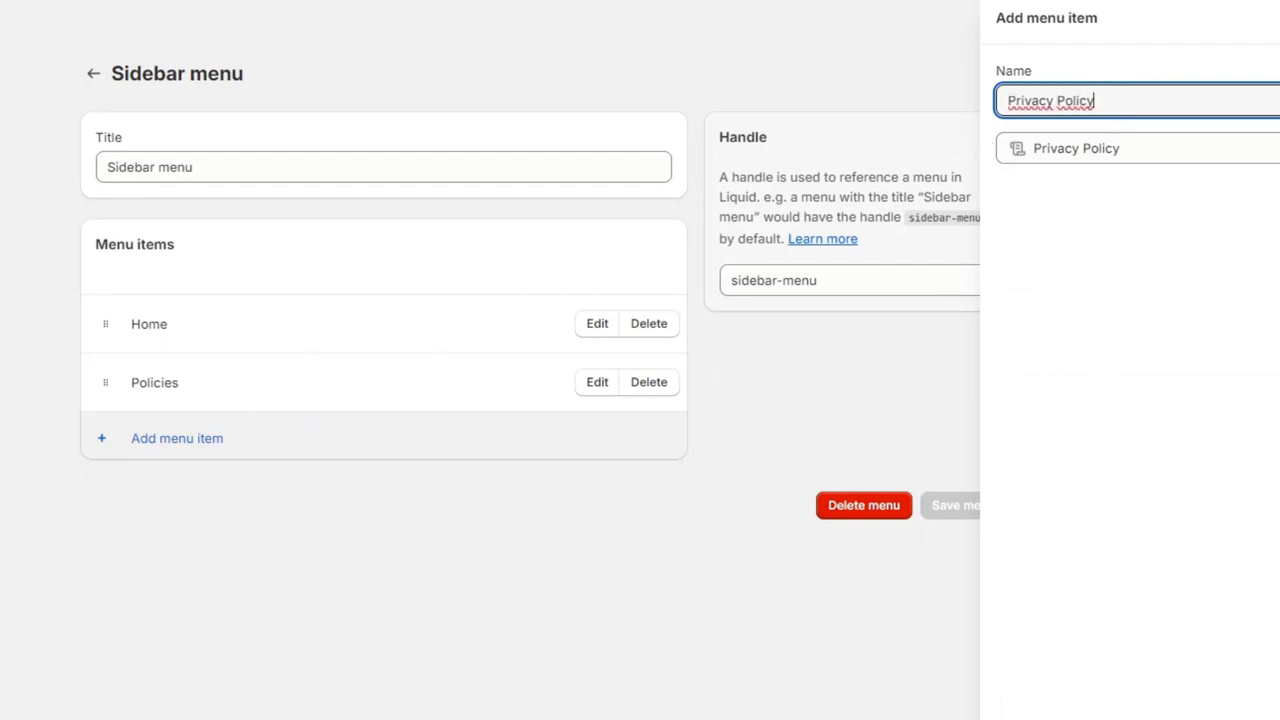
key("Return")
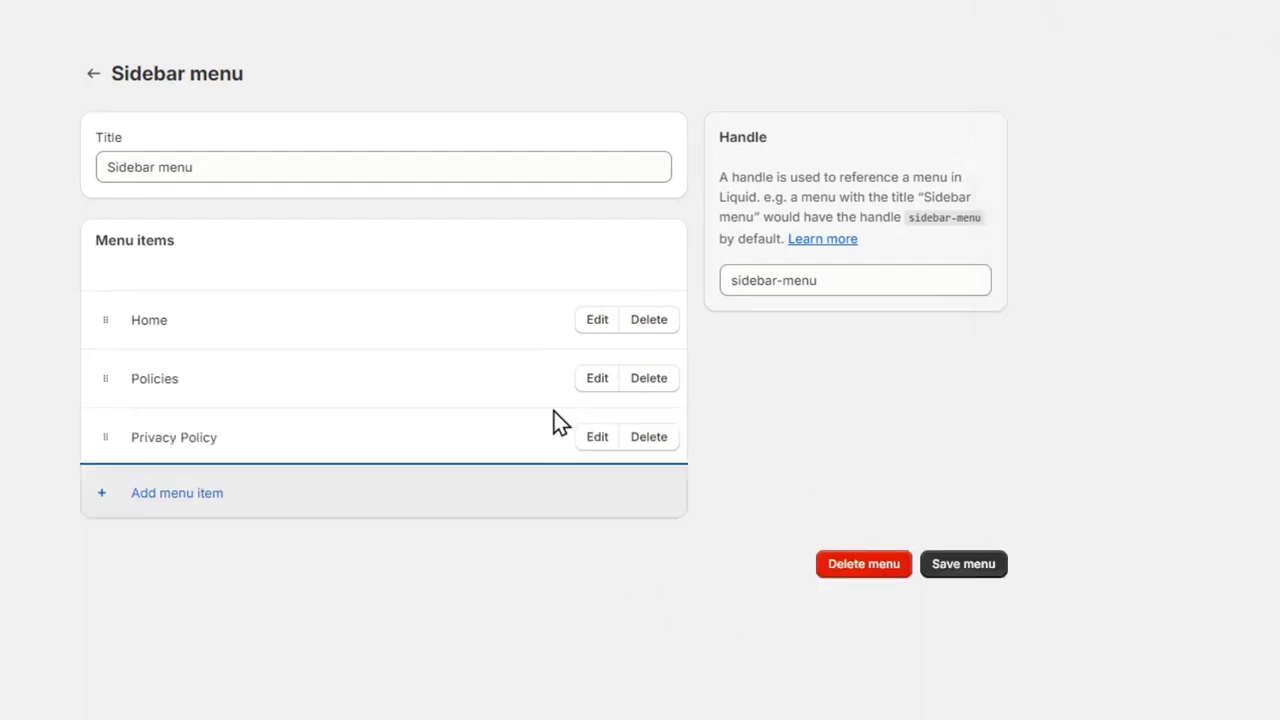
Nest the Privacy Policy item under Policies and add a Refund Policy submenu item linked to the Refund Policy
left_click_drag(105, 429, 105, 435)
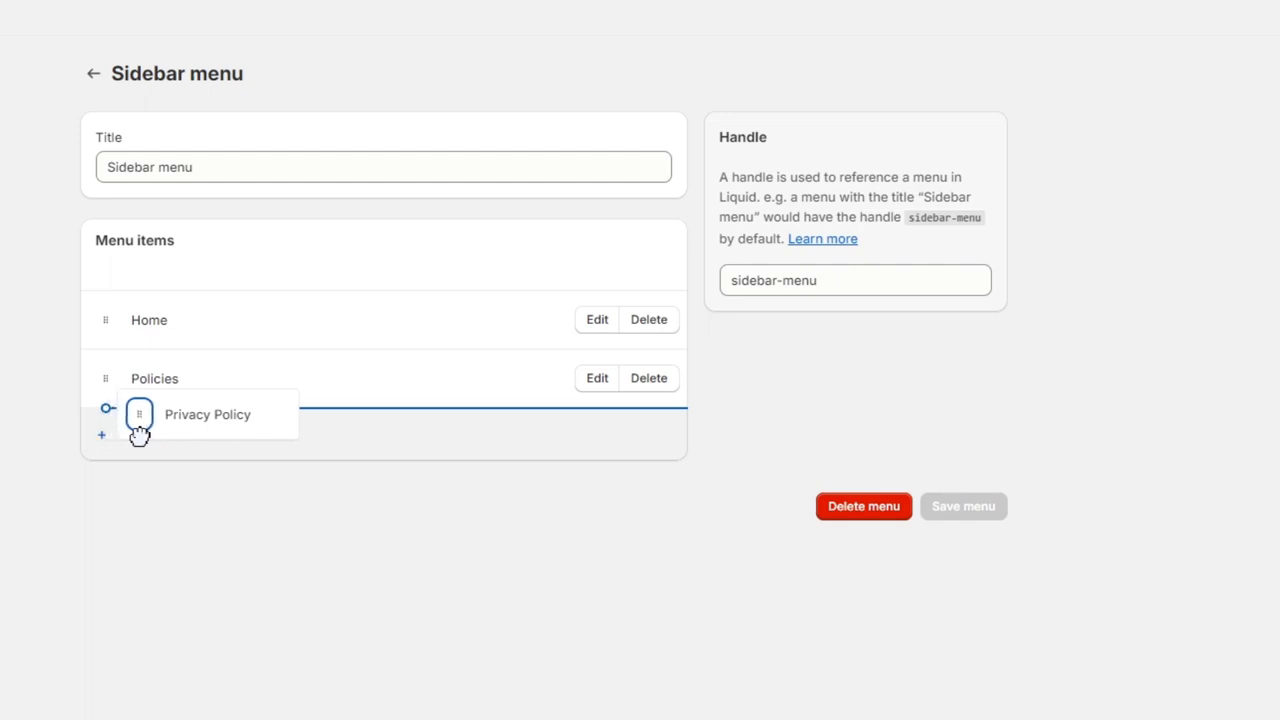
left_click_drag(140, 428, 137, 432)
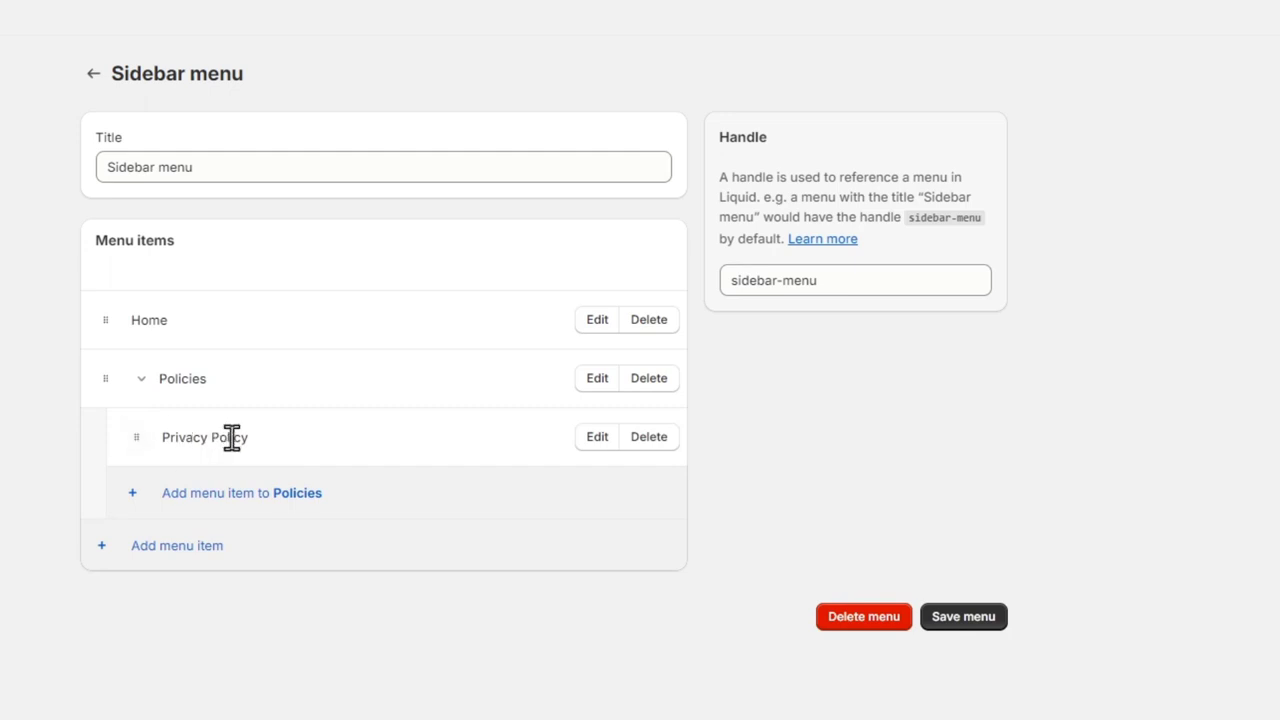
left_click(190, 495)
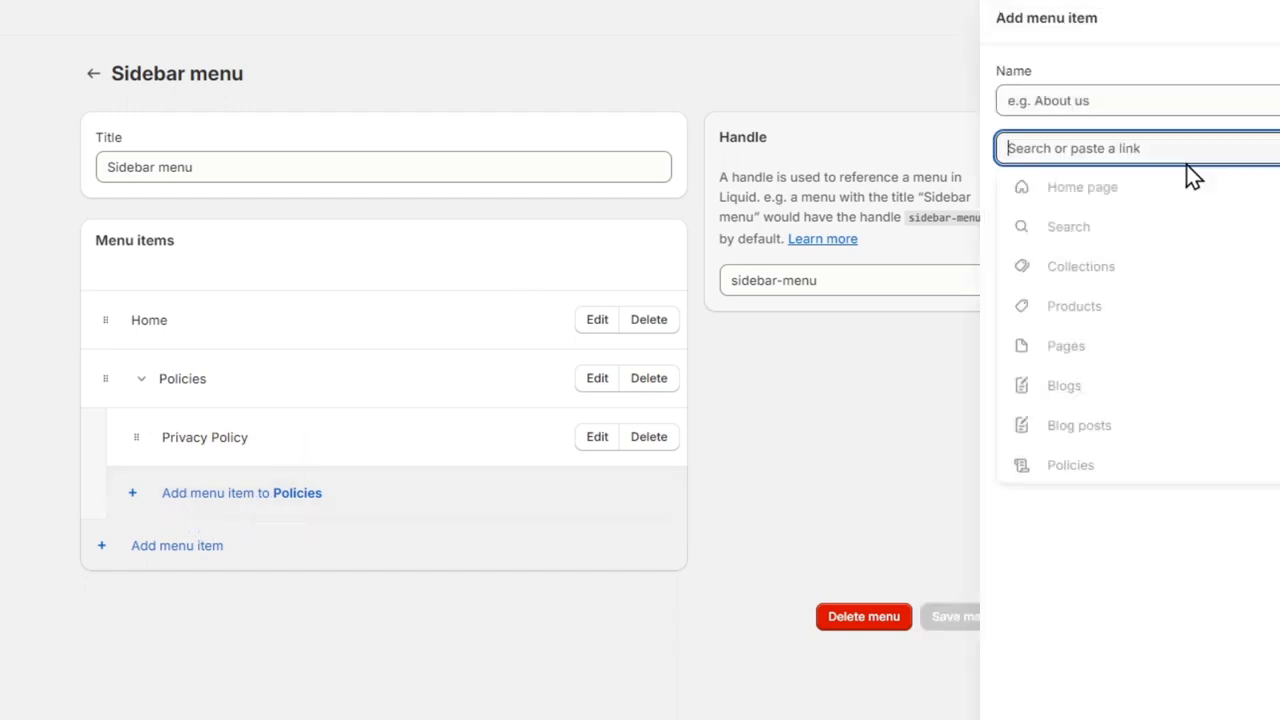
left_click(1138, 472)
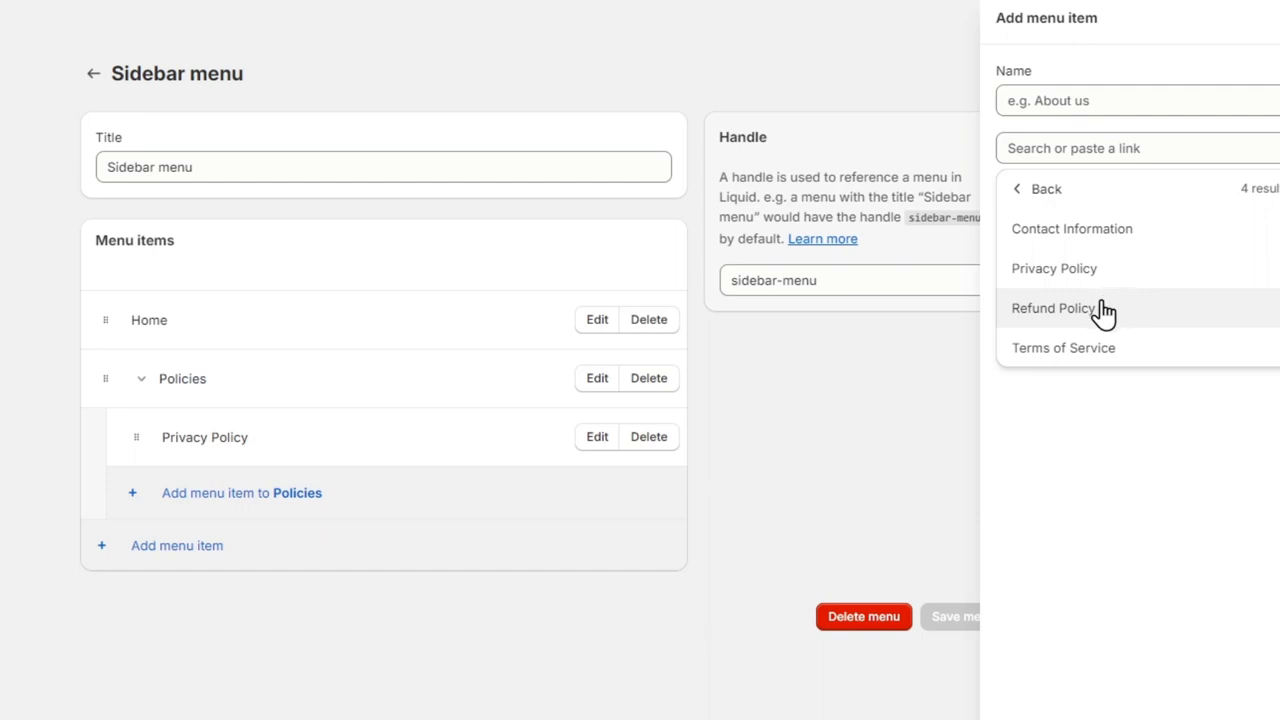
left_click(1278, 718)
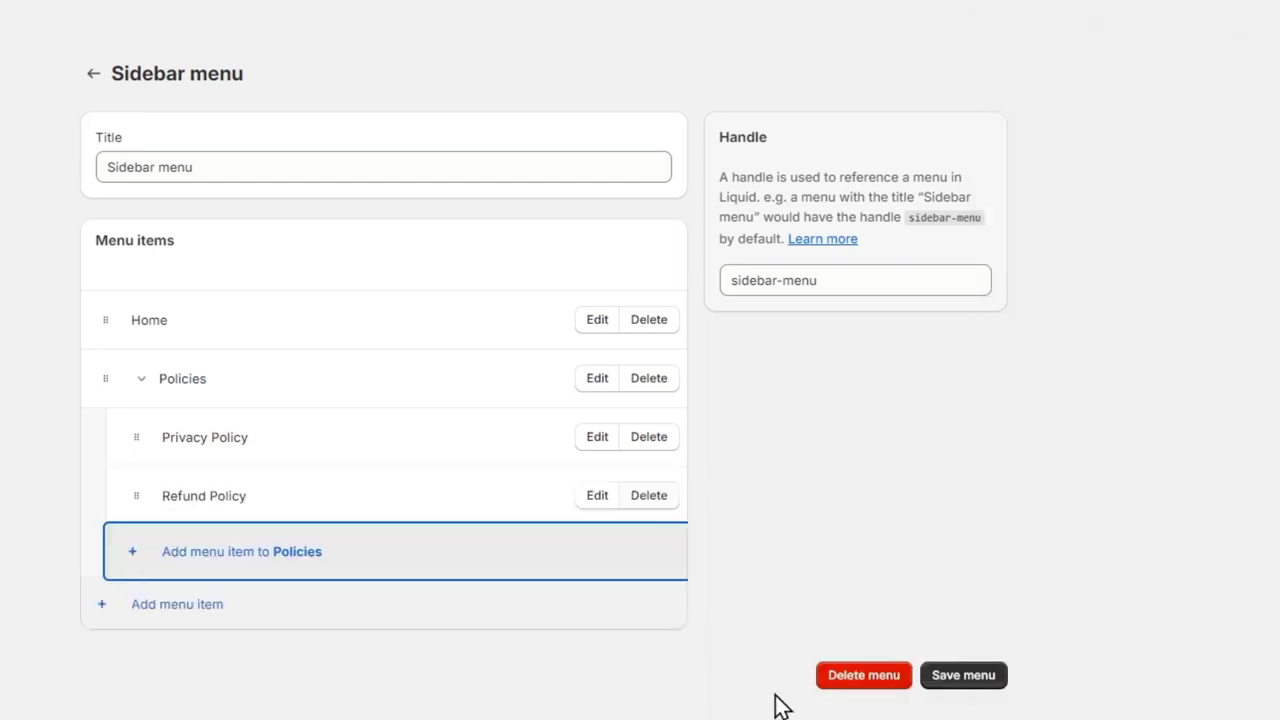
Add a Terms of Service submenu item under Policies, linked to the Terms of Service policy, and save the menu
left_click(278, 560)
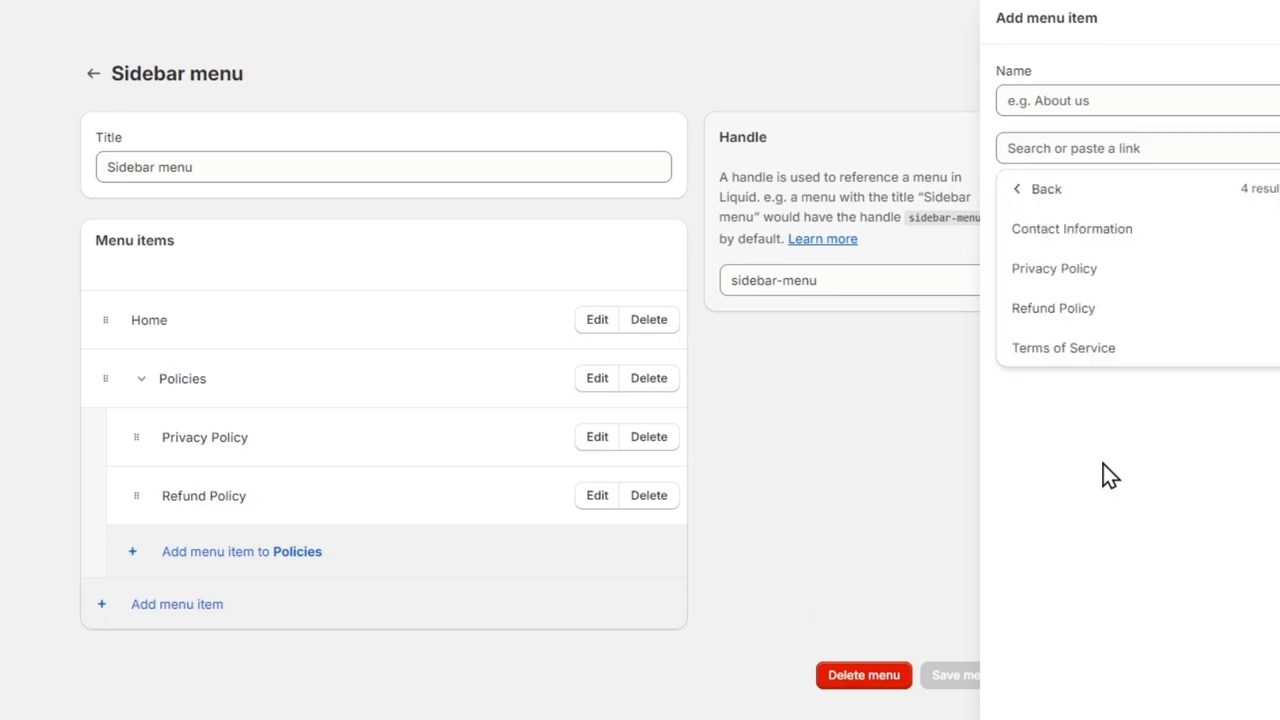
left_click(1085, 360)
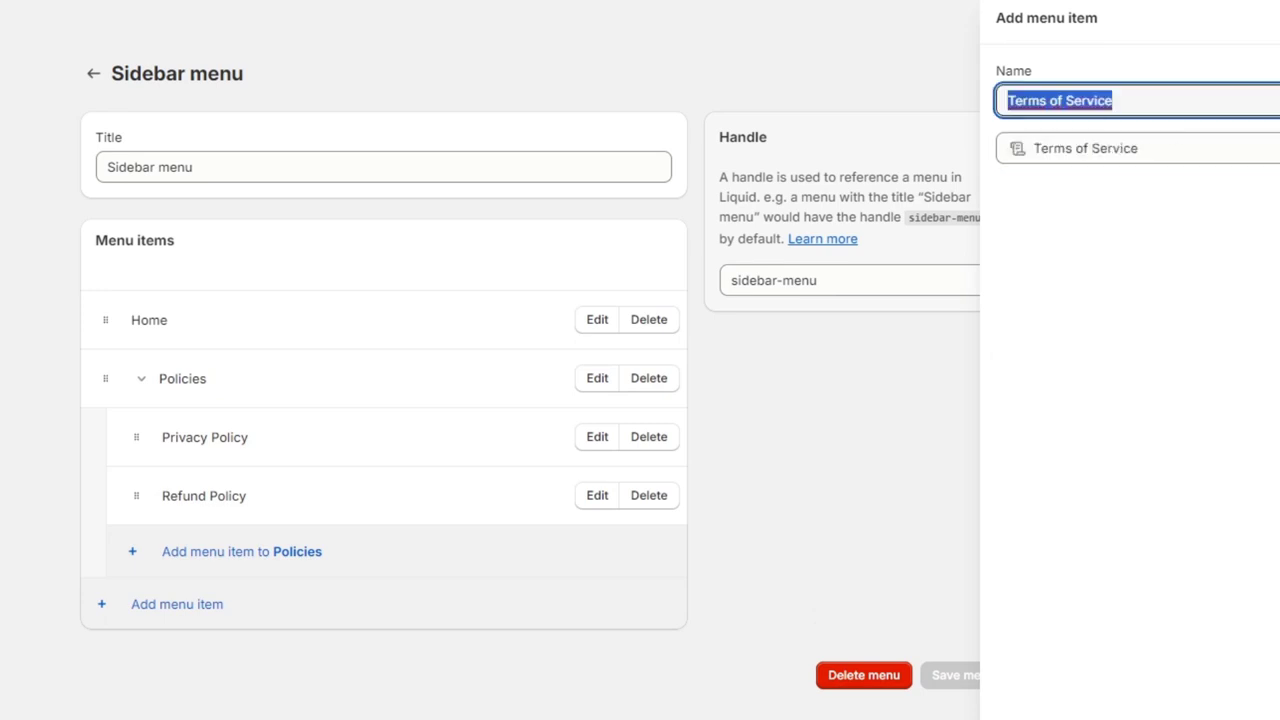
left_click(1278, 718)
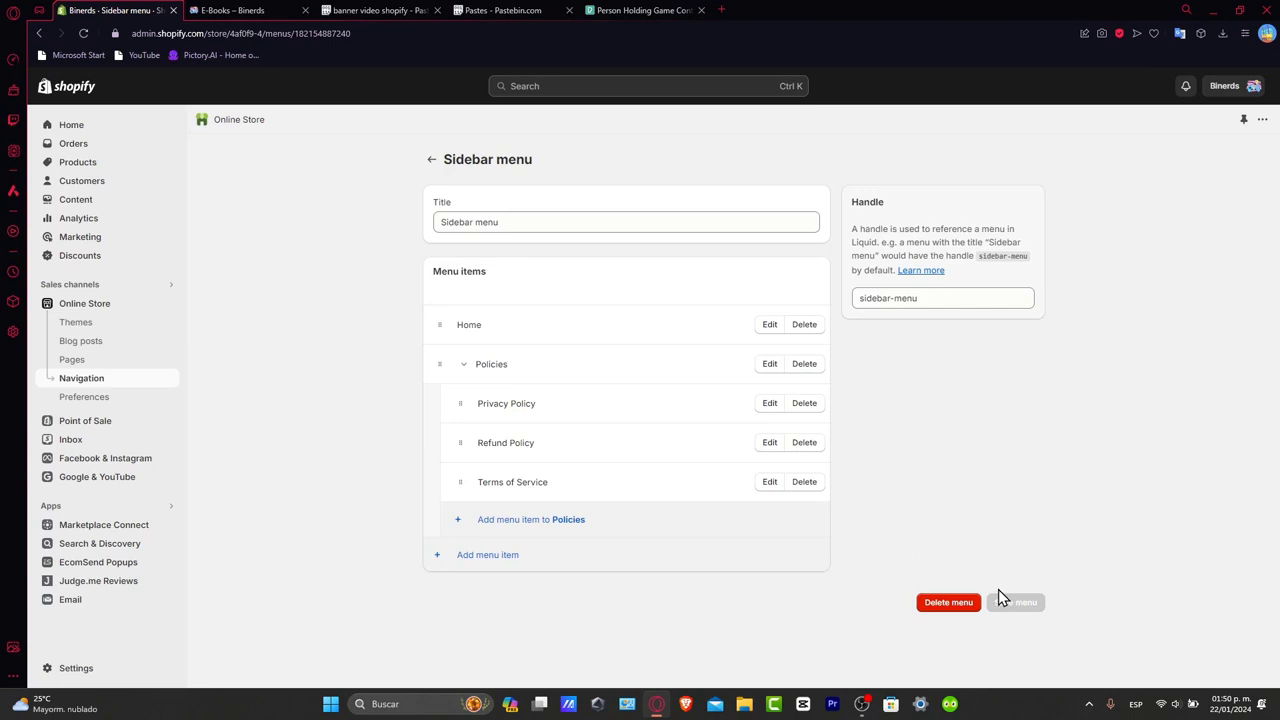
View the live online store, dismiss the discount pop-up, and expand the Policies submenu in the header
left_click(432, 160)
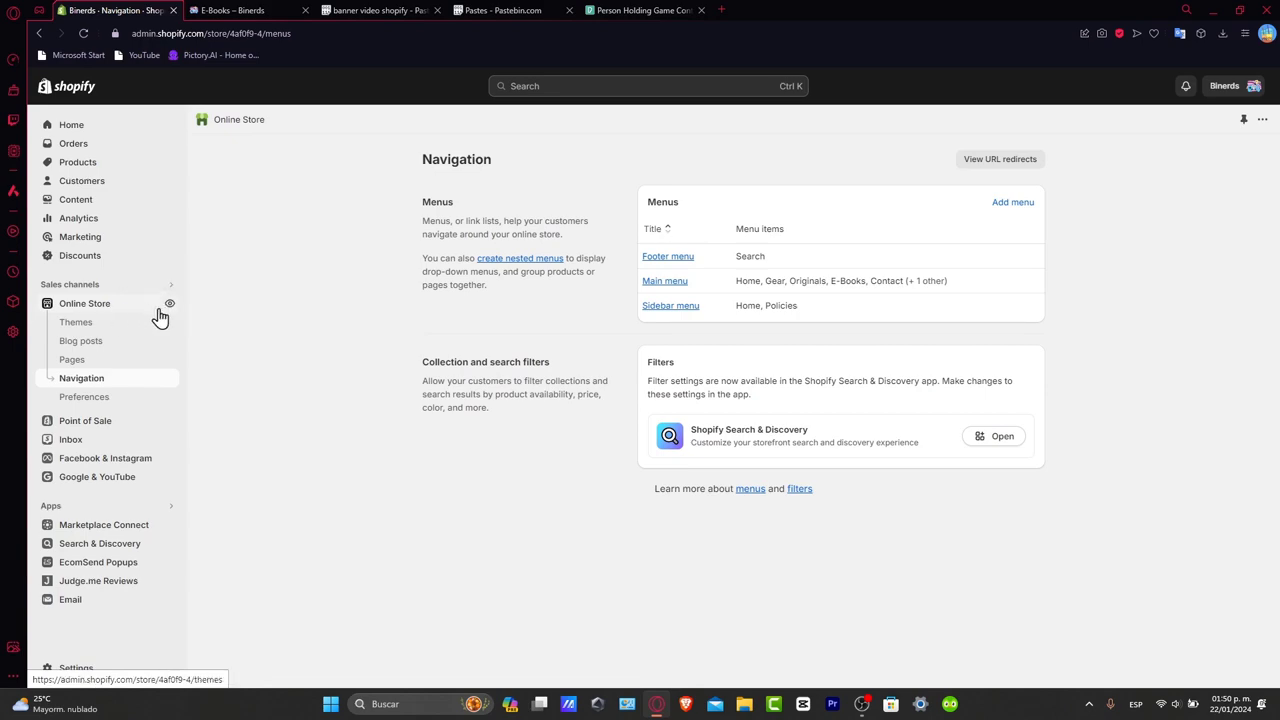
left_click(169, 305)
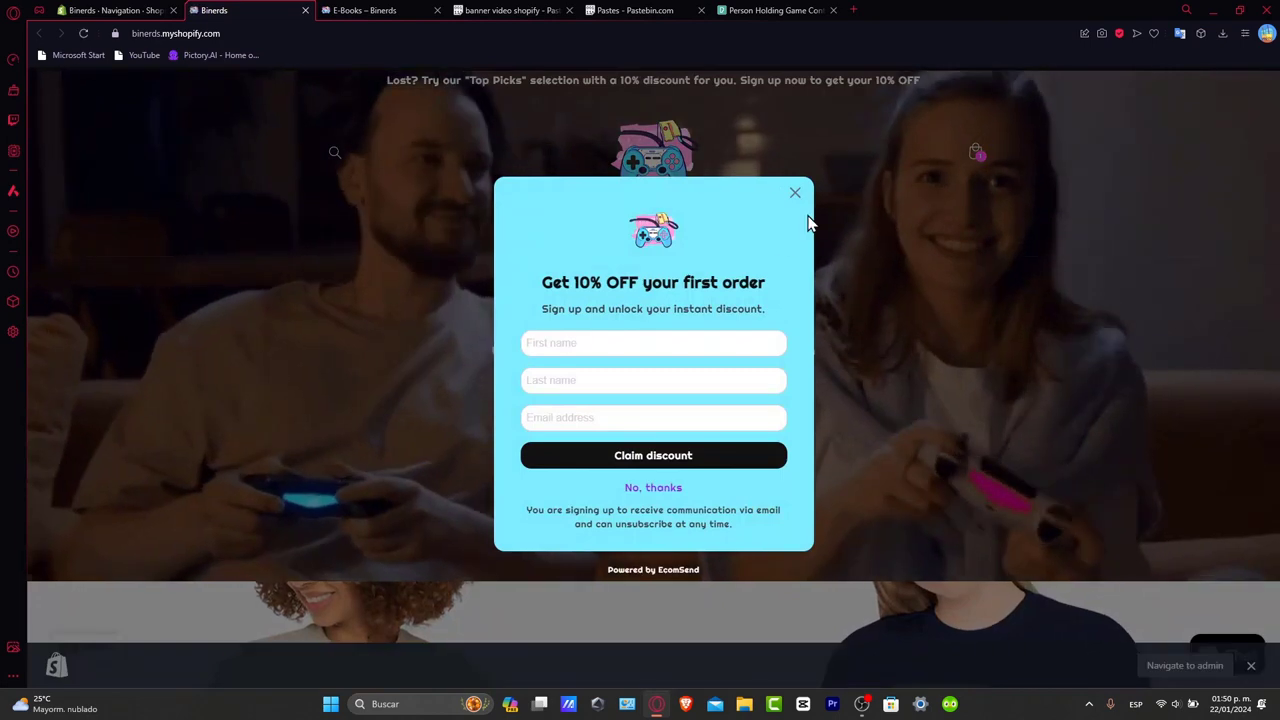
left_click(795, 193)
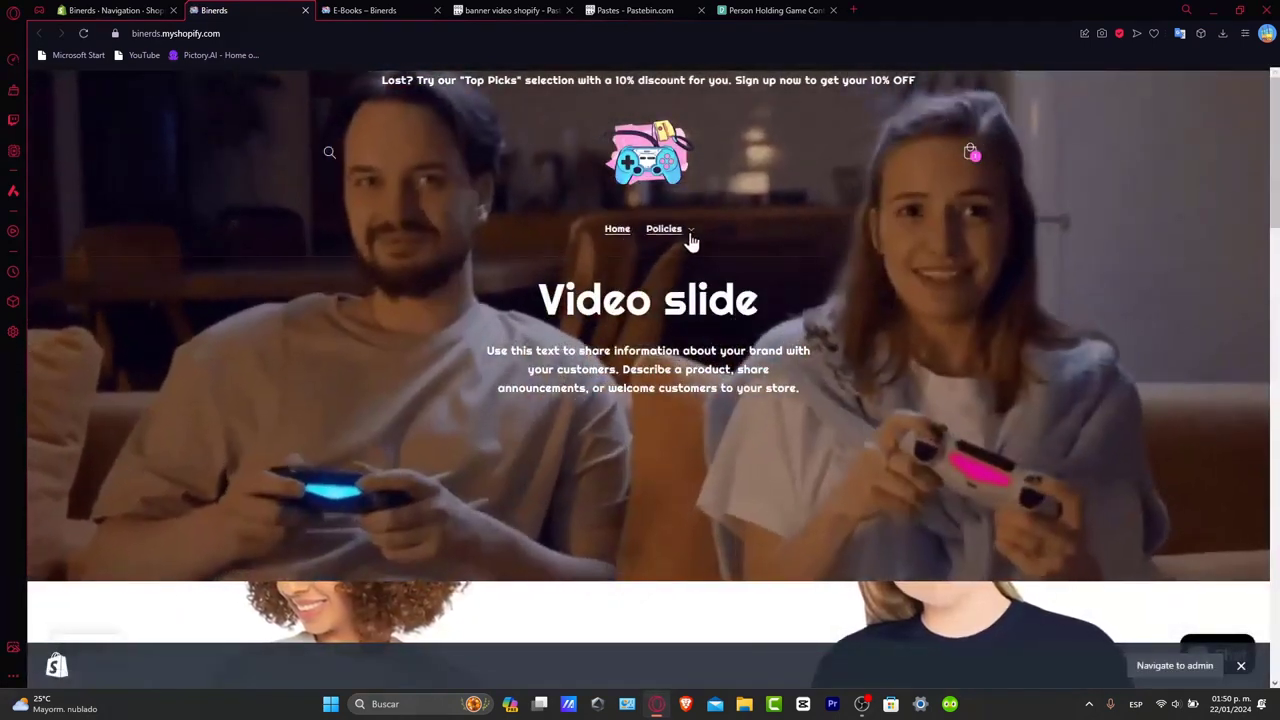
left_click(690, 241)
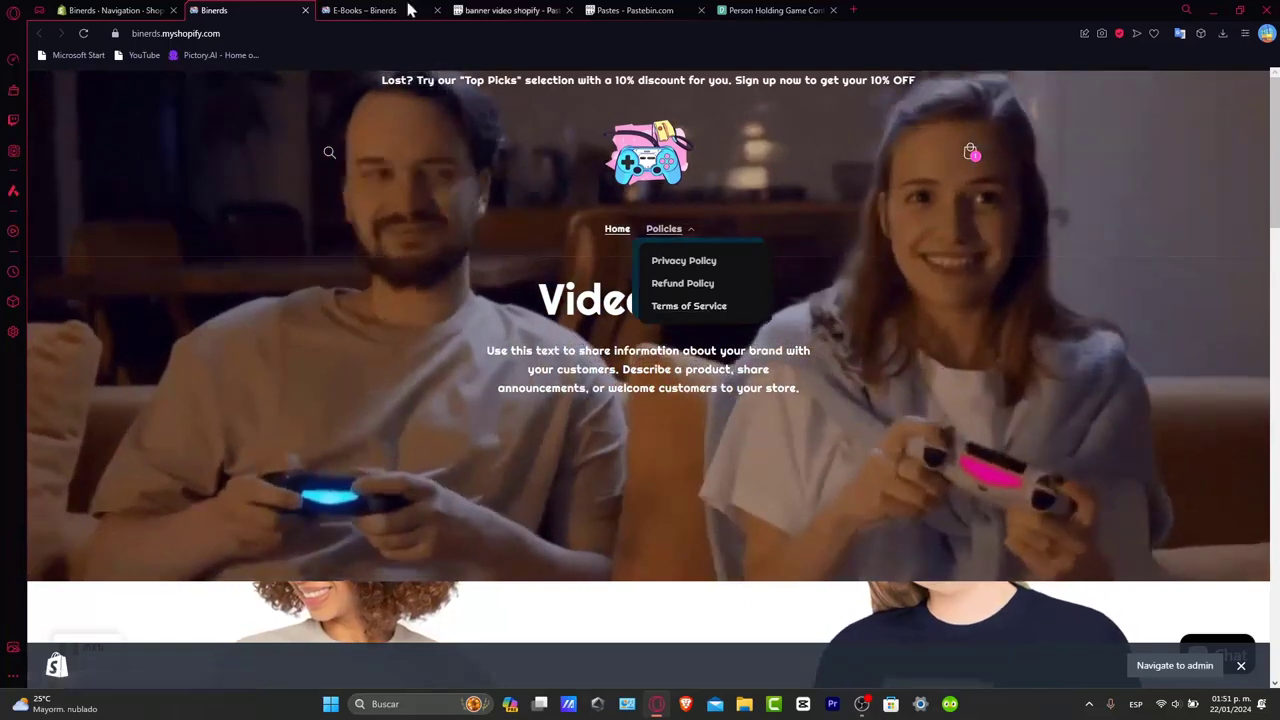
Return to the Shopify admin, open the Crave theme for customization, and check the header's Policies dropdown in the preview
left_click(127, 10)
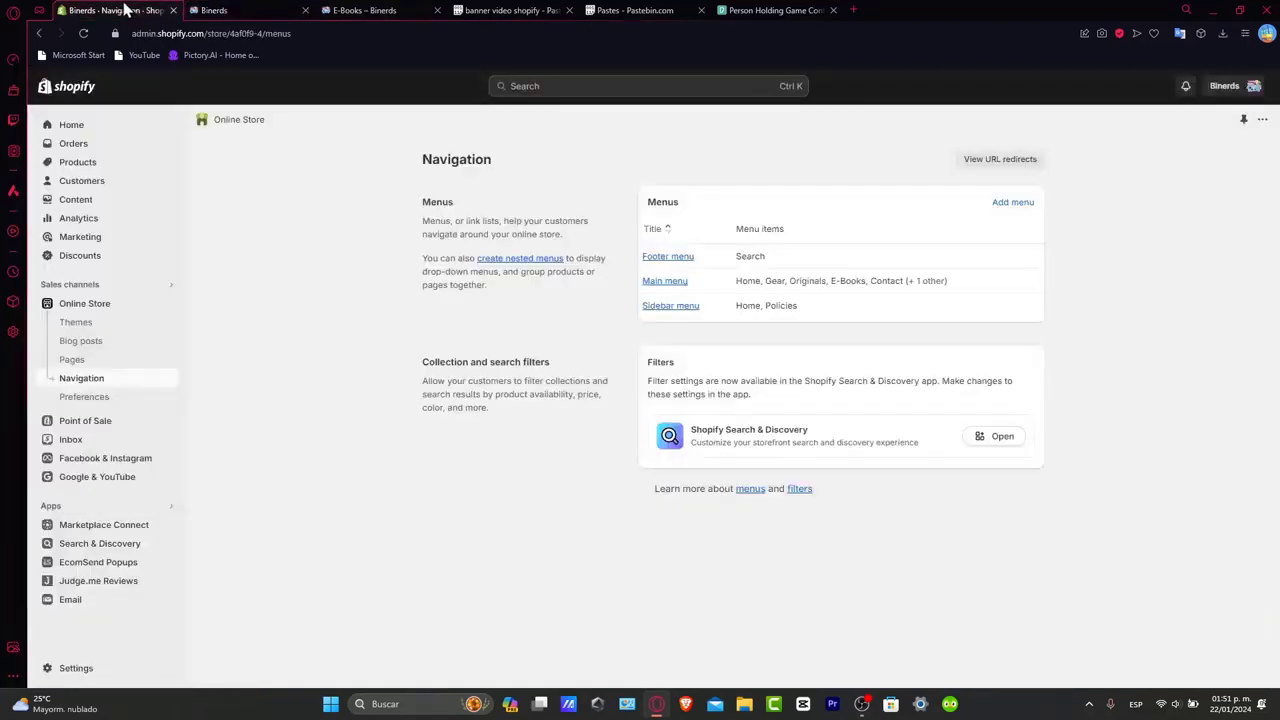
left_click(90, 308)
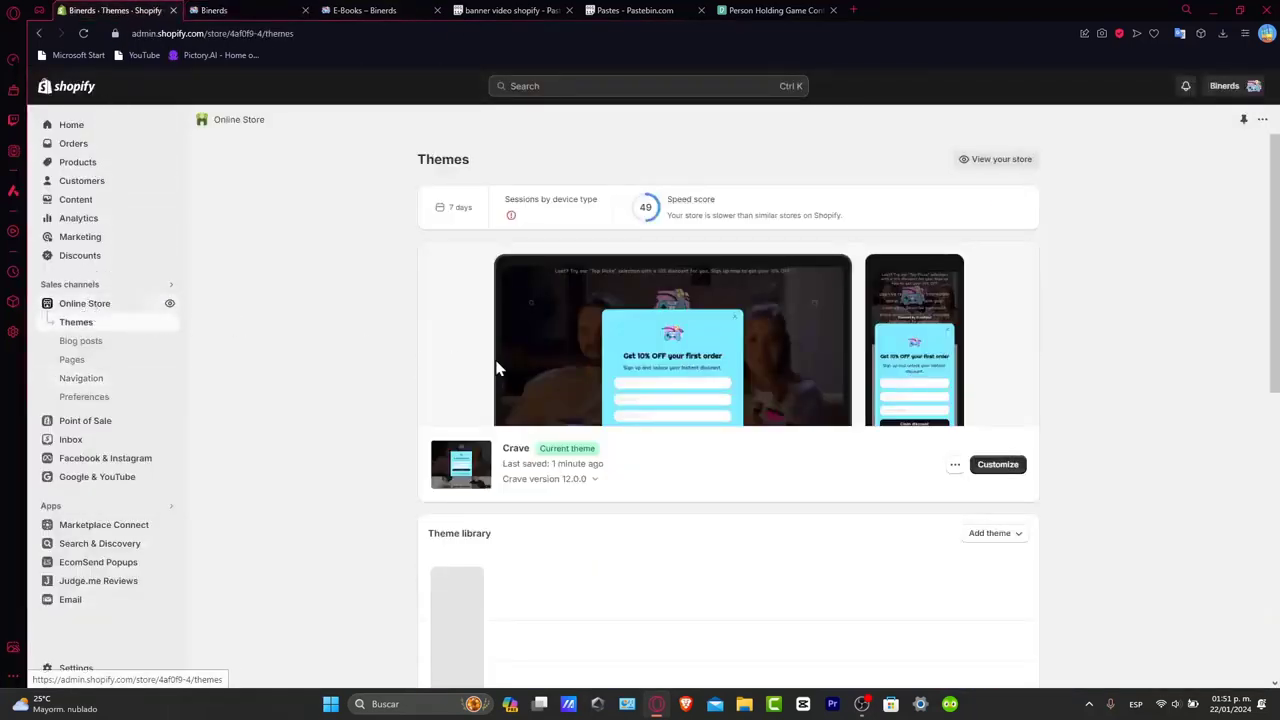
left_click(1022, 470)
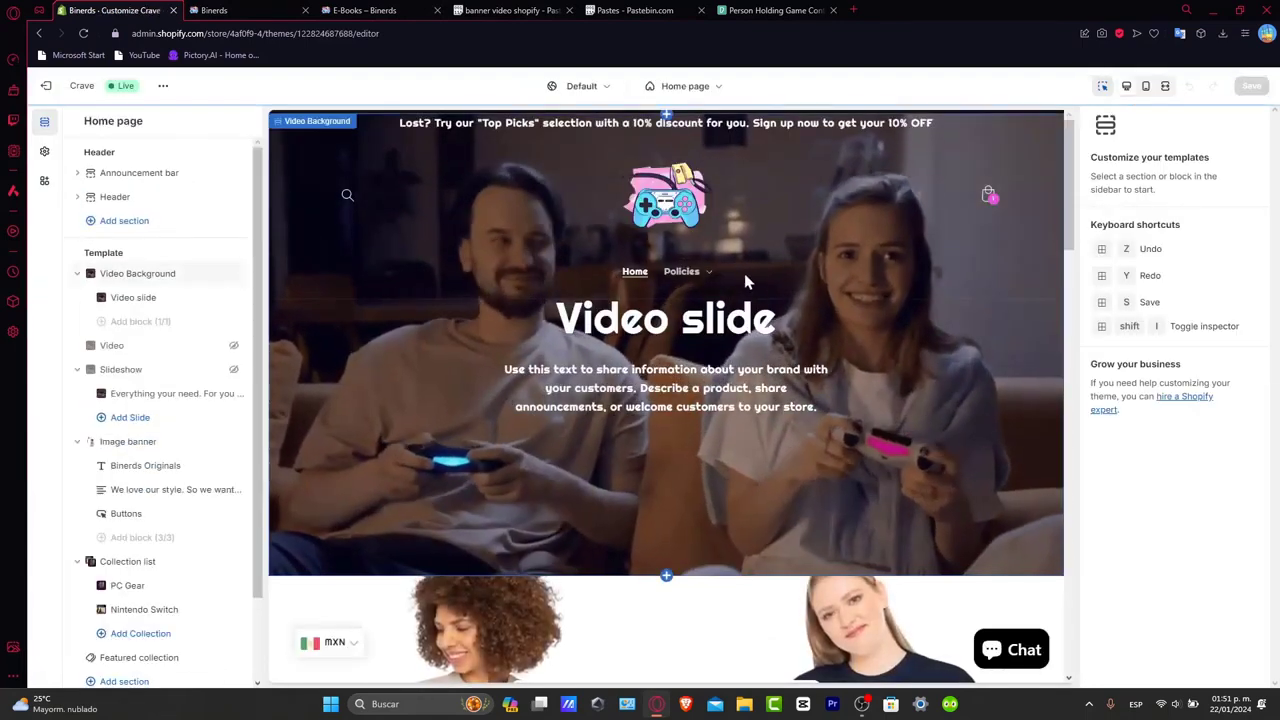
left_click(700, 273)
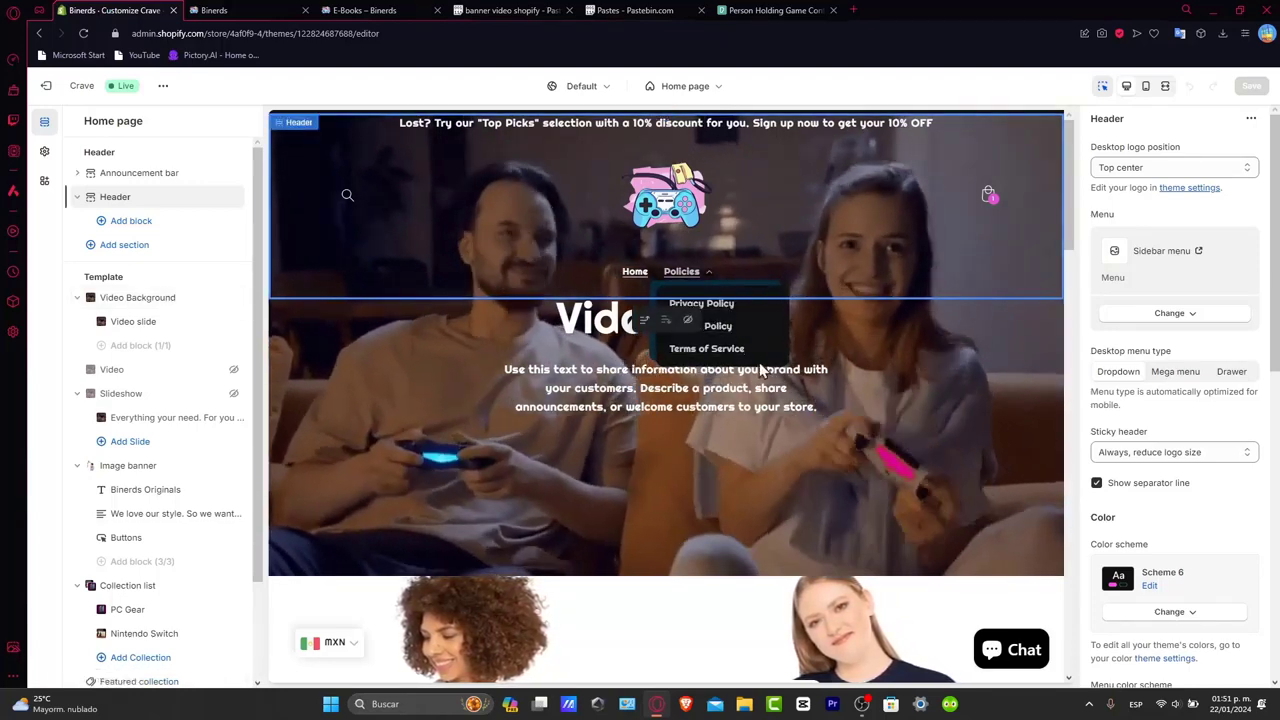
scroll(915, 390, "down", 10)
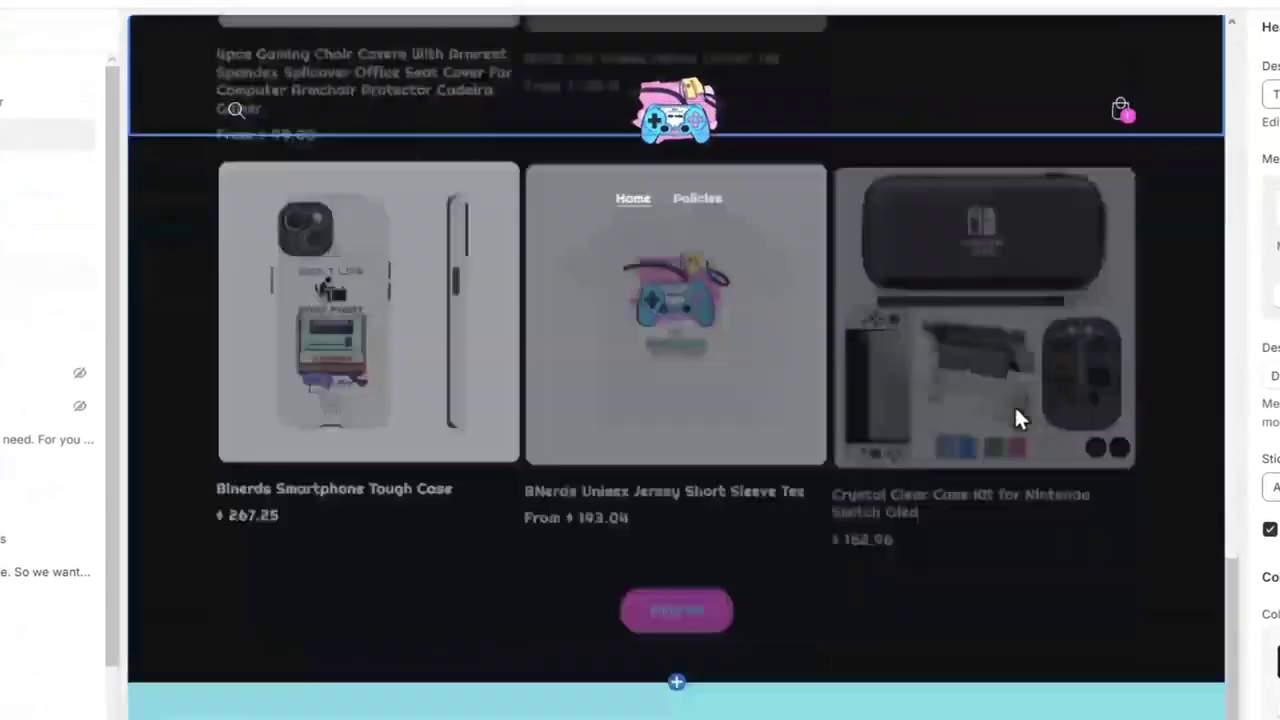
scroll(1014, 404, "up", 10)
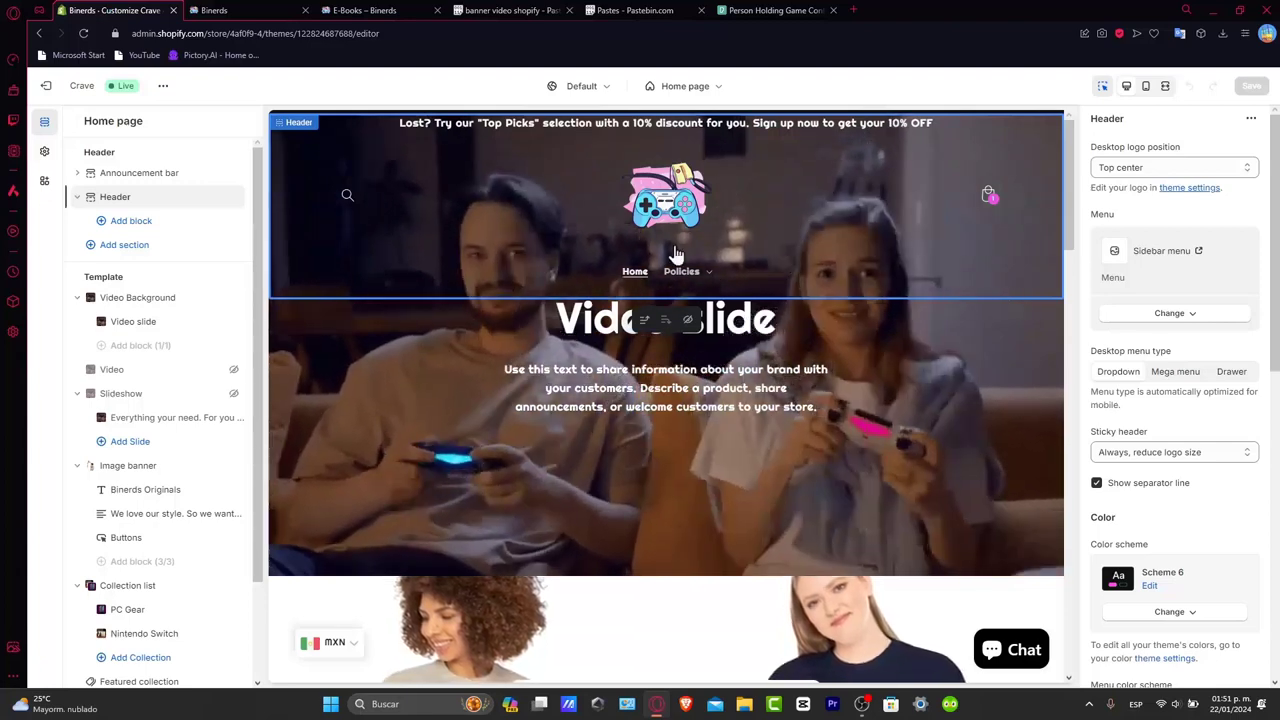
Look through the theme settings, including the Colors schemes and the Layout options
left_click(40, 155)
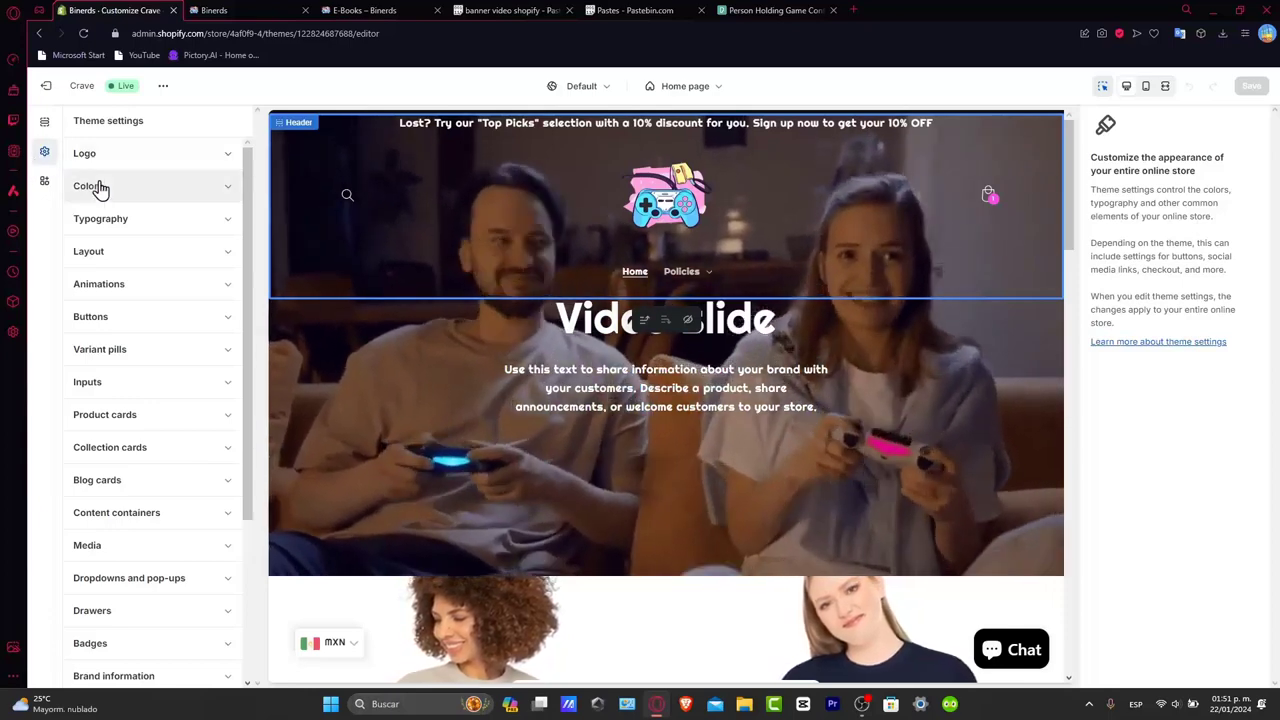
left_click(104, 189)
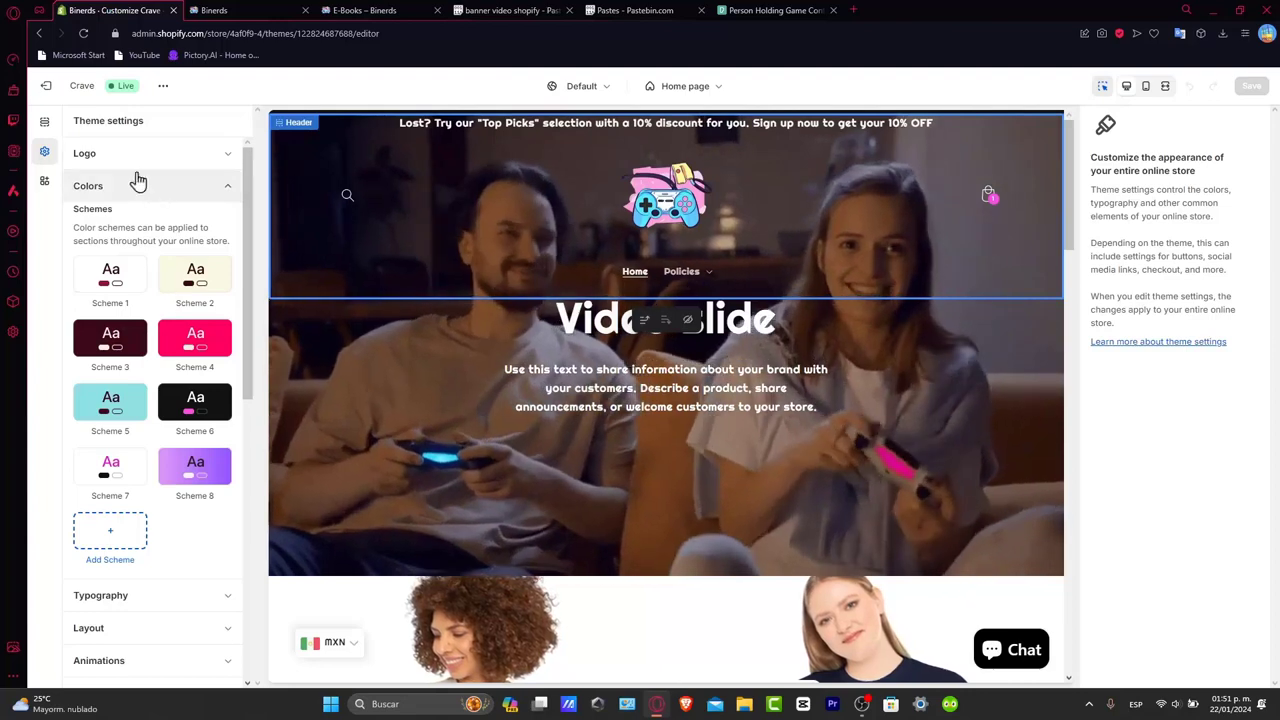
left_click(118, 628)
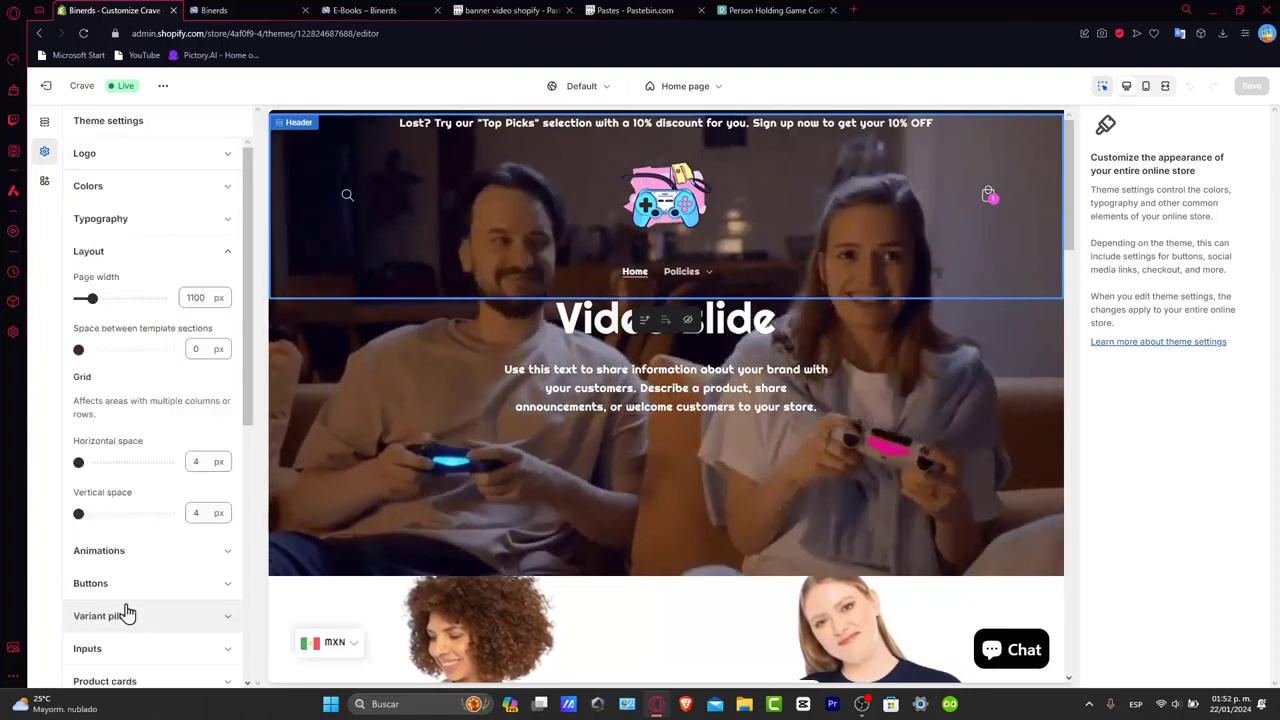
left_click(151, 187)
scroll(175, 400, "down", 2)
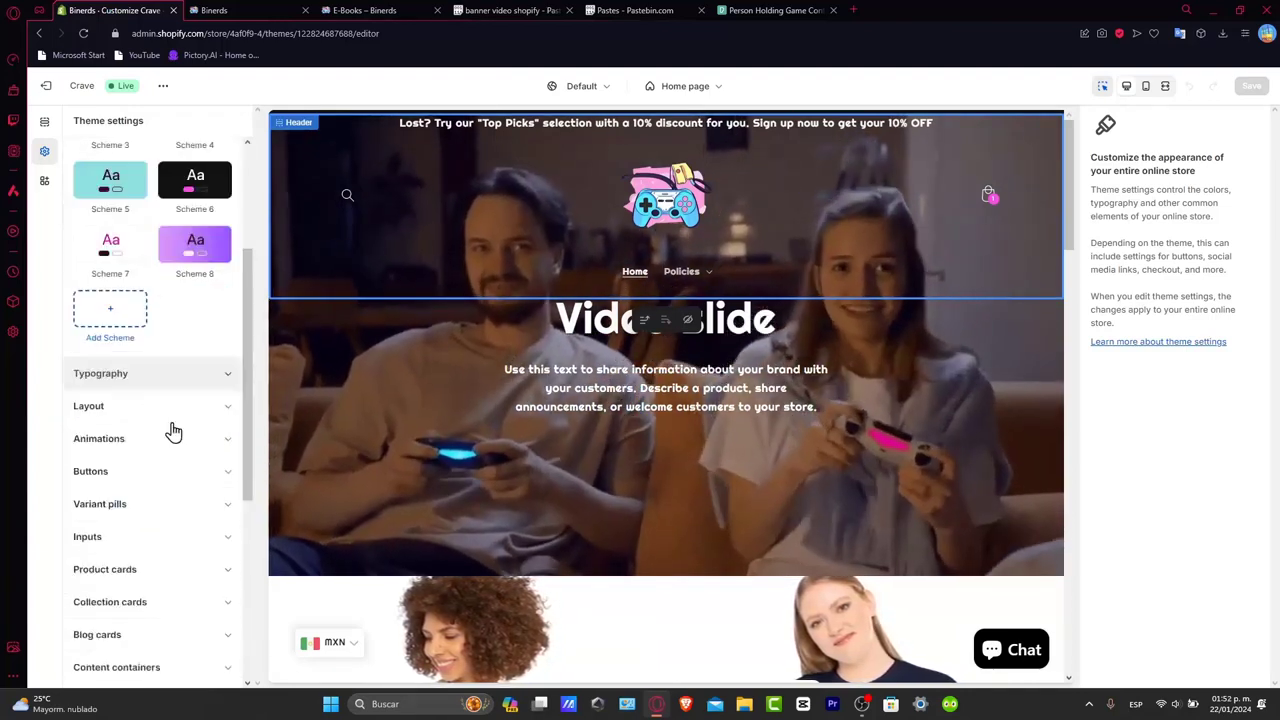
scroll(158, 440, "down", 5)
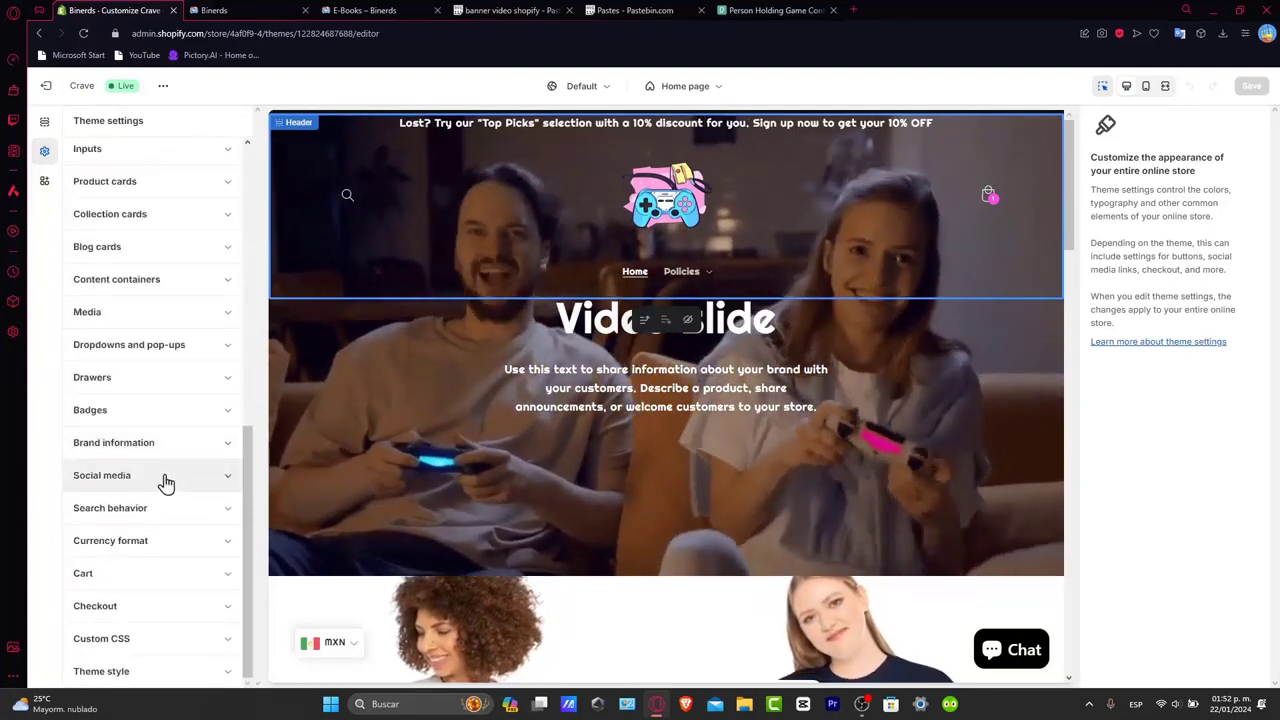
Return to the home page sections and examine how the header looks and behaves along the home page preview
left_click(44, 121)
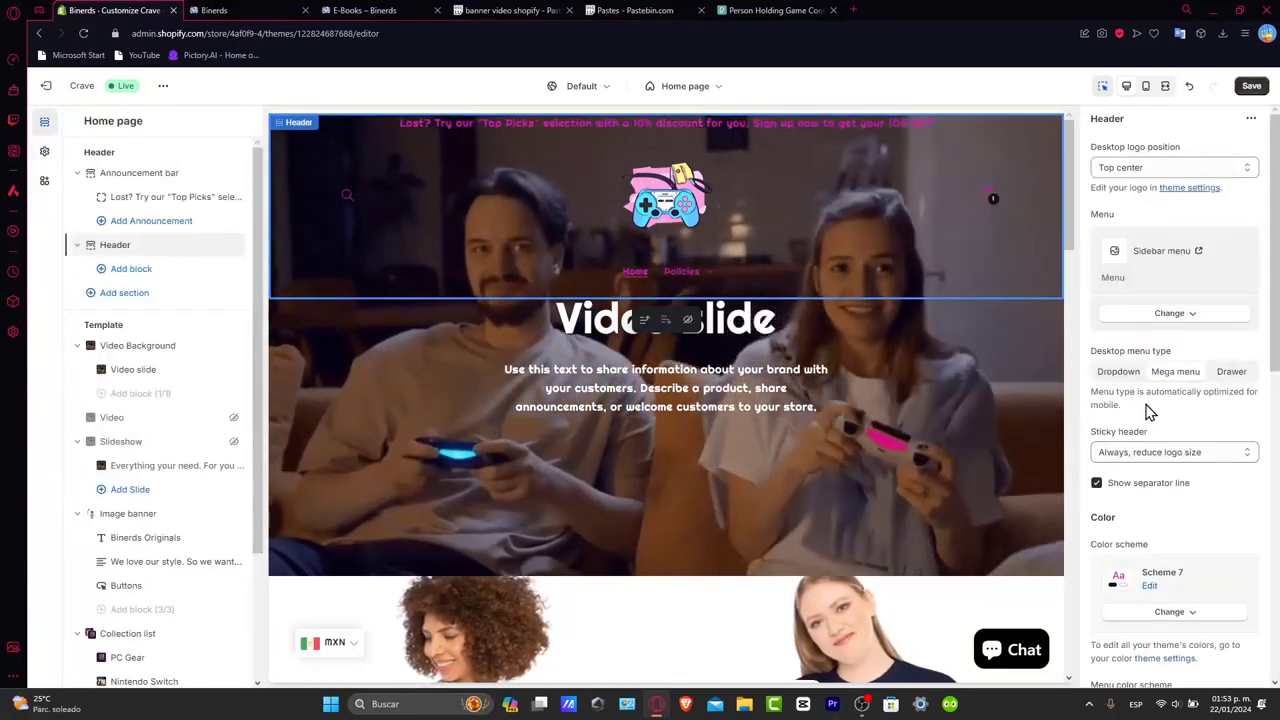
scroll(888, 409, "down", 4)
scroll(888, 409, "up", 4)
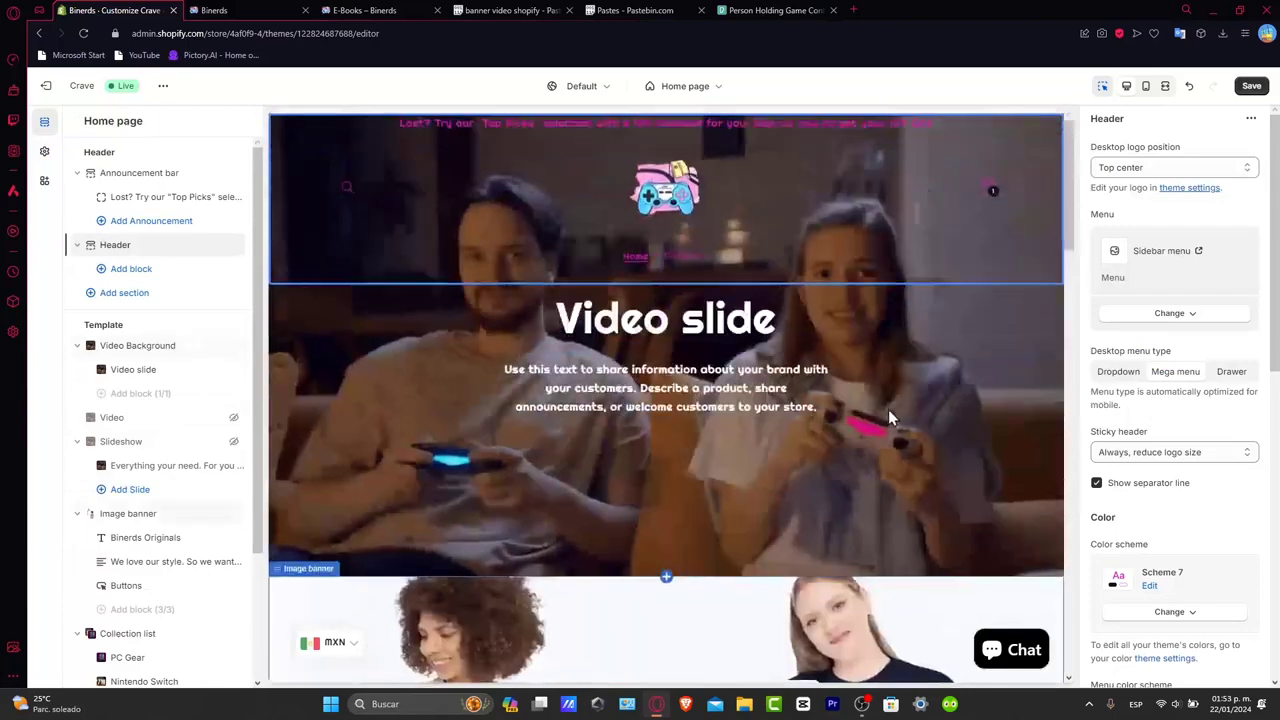
scroll(886, 415, "down", 2)
scroll(886, 421, "up", 2)
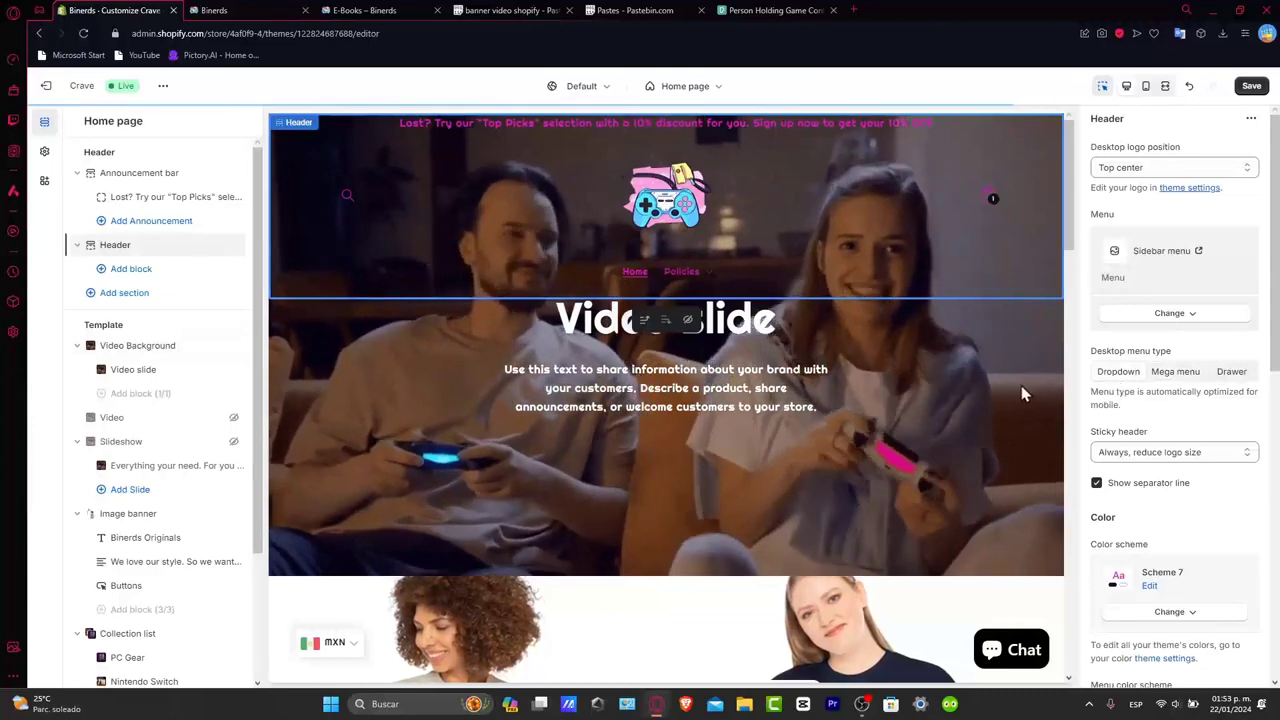
scroll(952, 396, "down", 2)
scroll(952, 396, "down", 2)
scroll(945, 400, "up", 4)
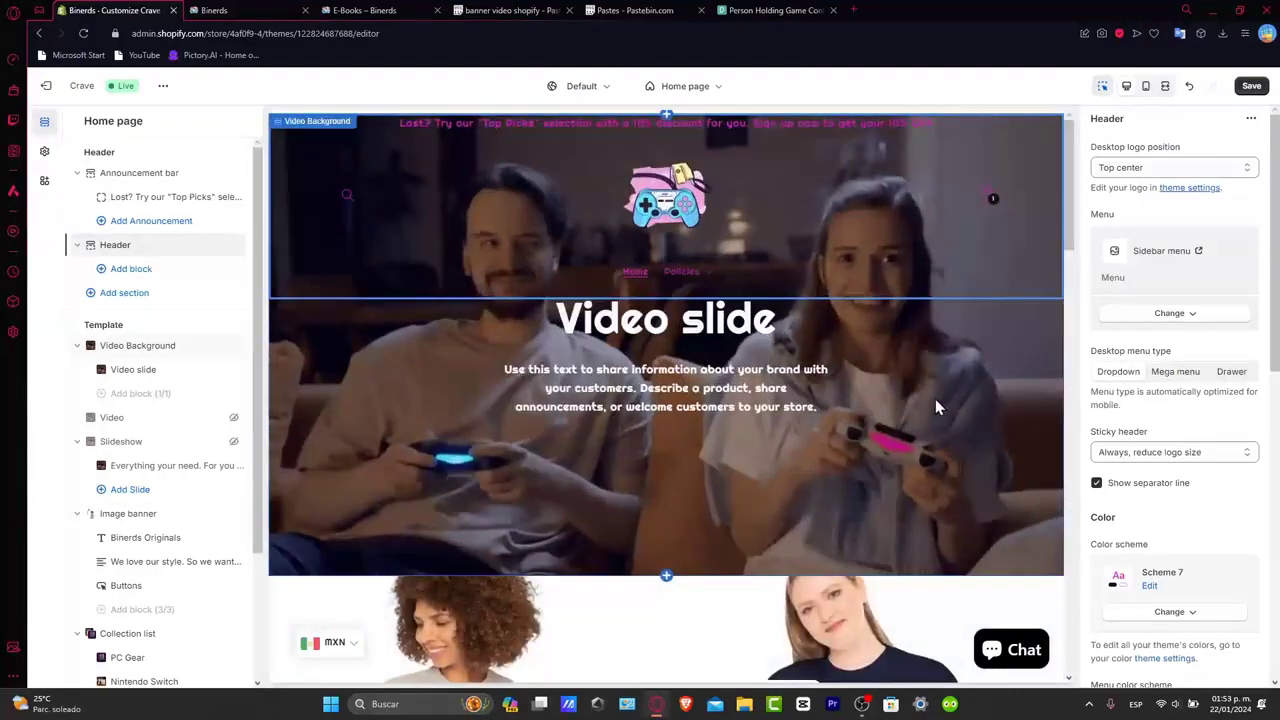
scroll(935, 407, "down", 2)
scroll(960, 405, "up", 3)
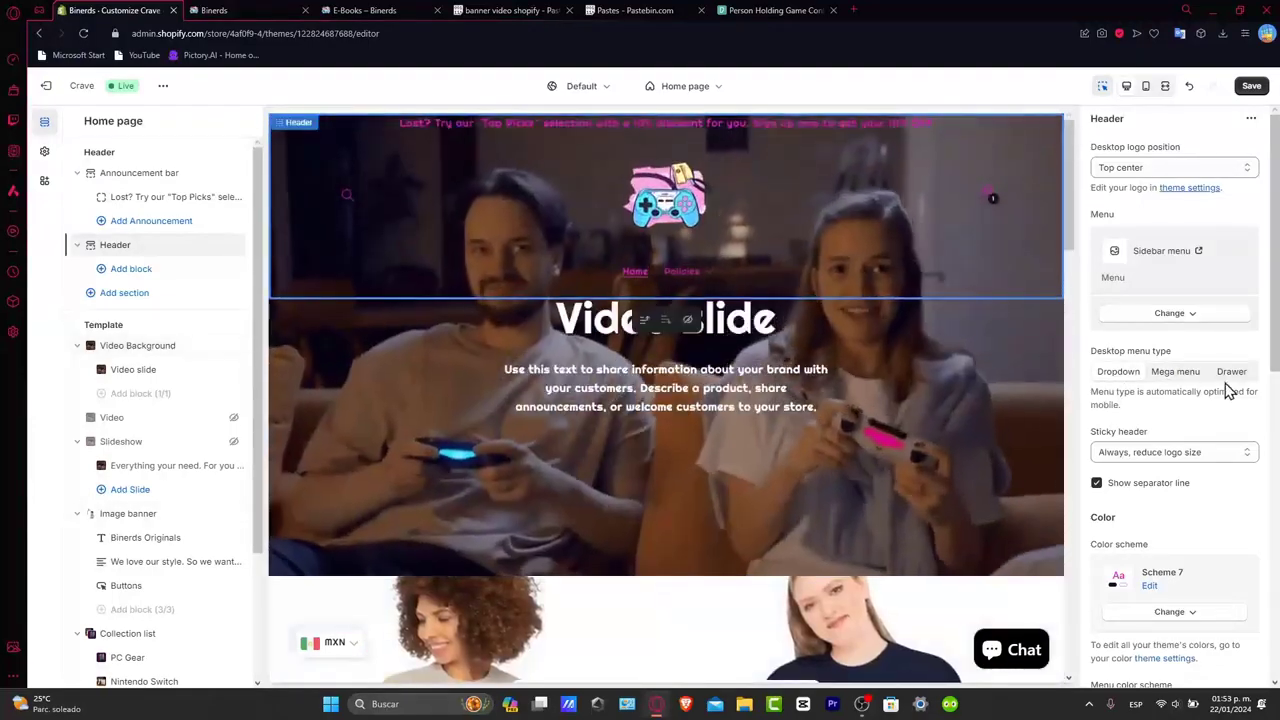
Try the Drawer desktop menu type for the header and check it along the home page preview
scroll(804, 389, "down", 2)
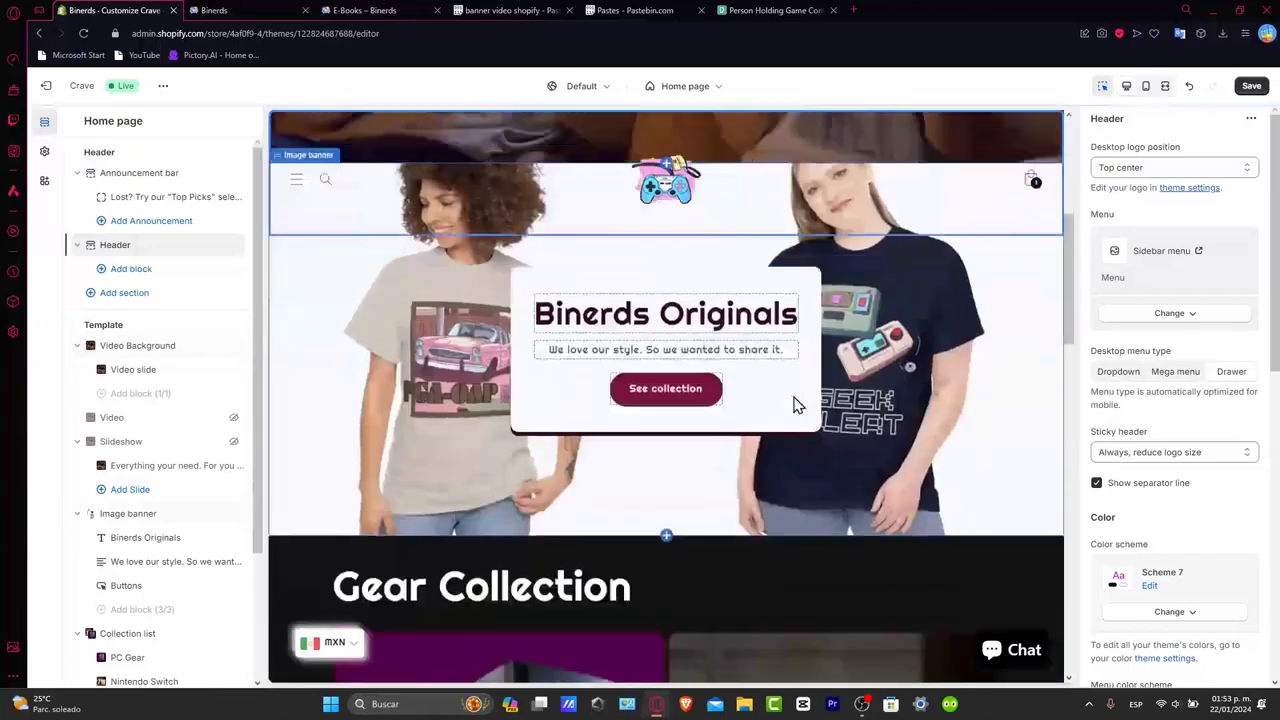
scroll(797, 404, "up", 2)
scroll(790, 400, "down", 2)
scroll(787, 397, "up", 2)
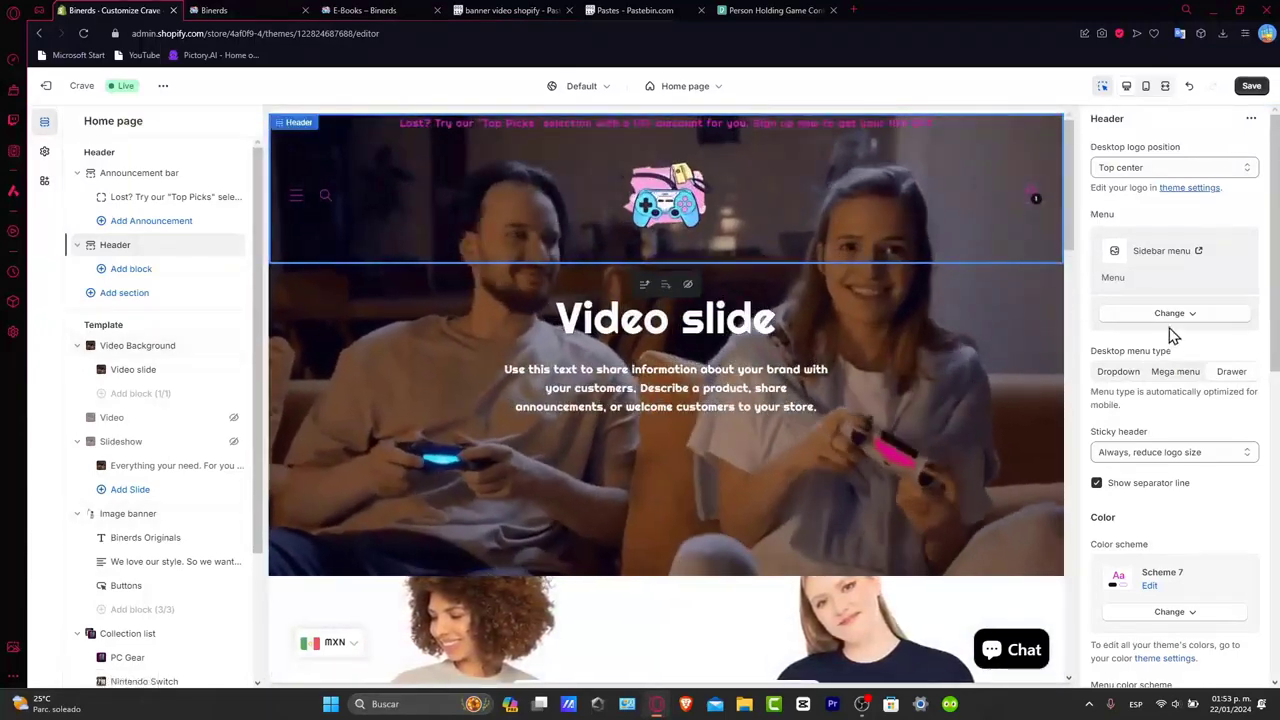
Set the header's desktop menu type to Mega menu and save the theme
left_click(1178, 371)
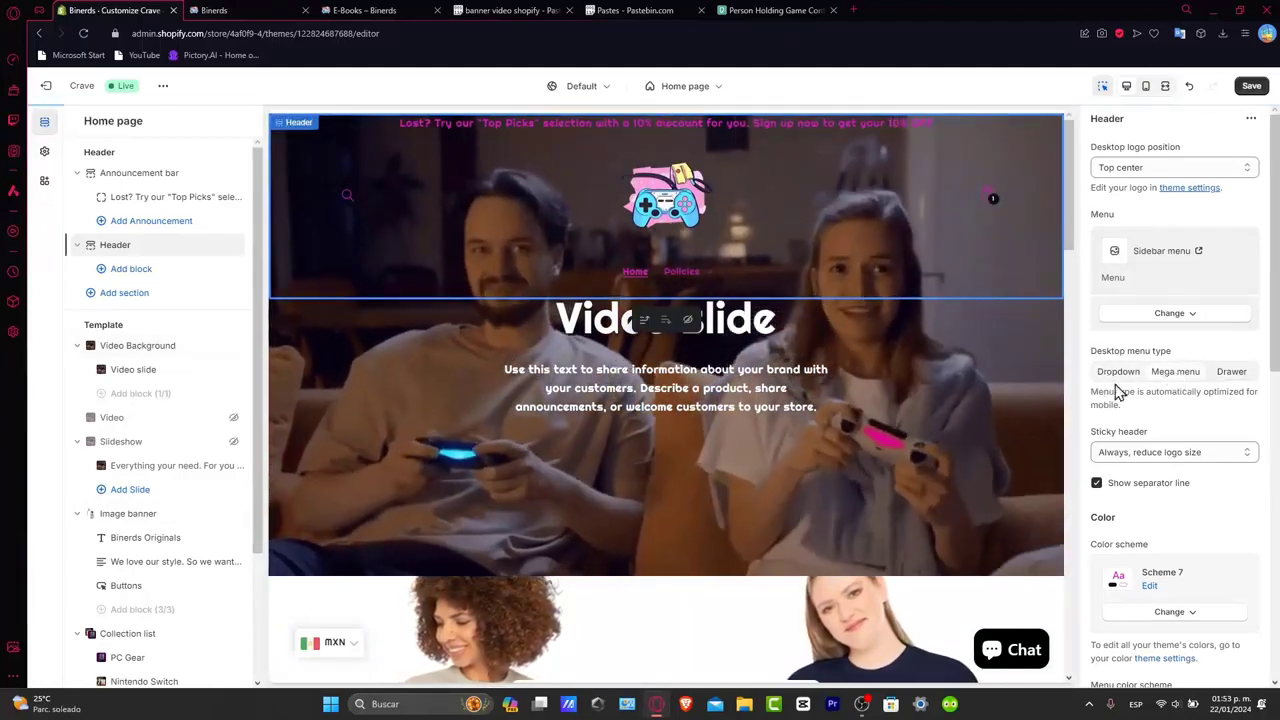
scroll(815, 431, "down", 10)
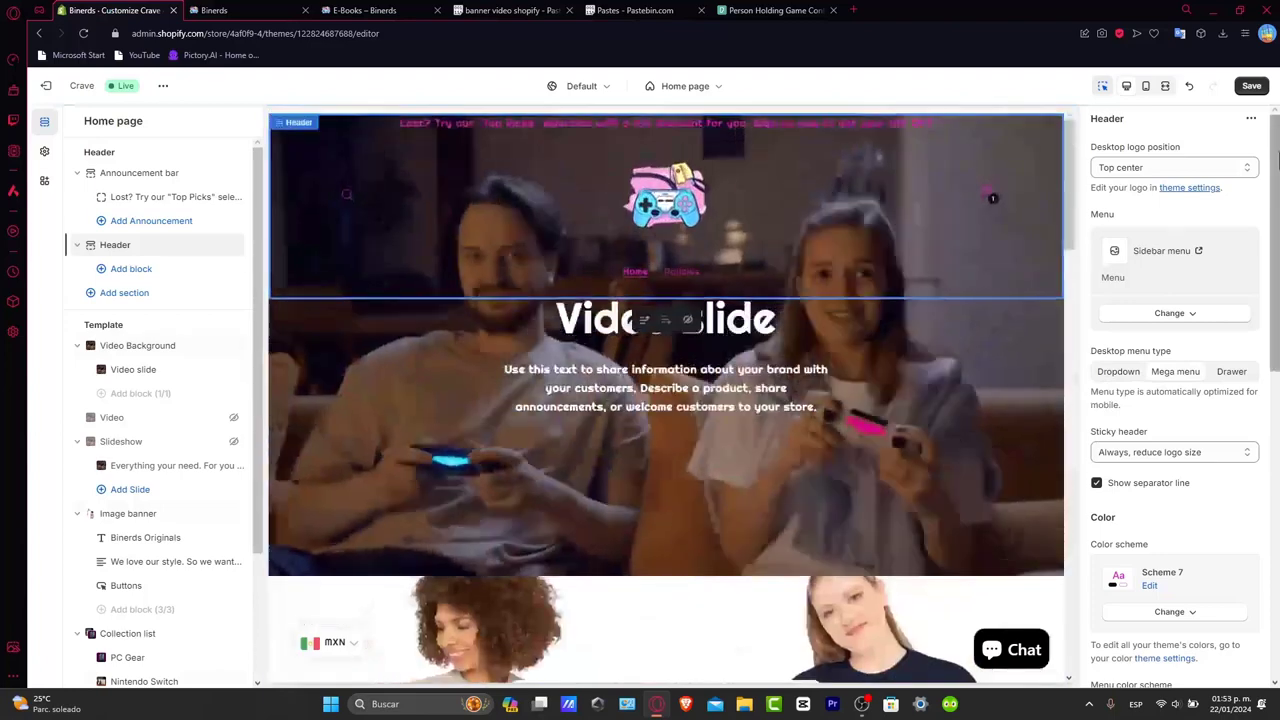
left_click(1251, 86)
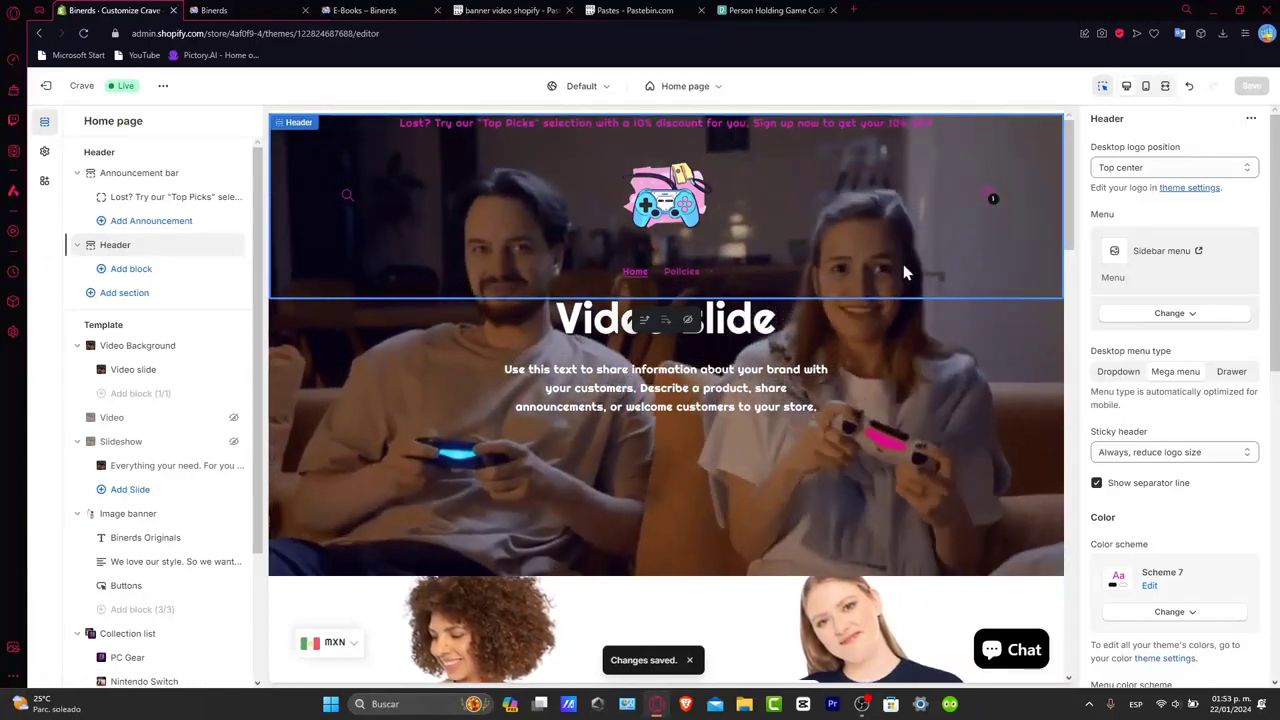
Check the home page in the mobile preview and save the theme with Scheme 4 as the announcement bar's color scheme
left_click(1146, 88)
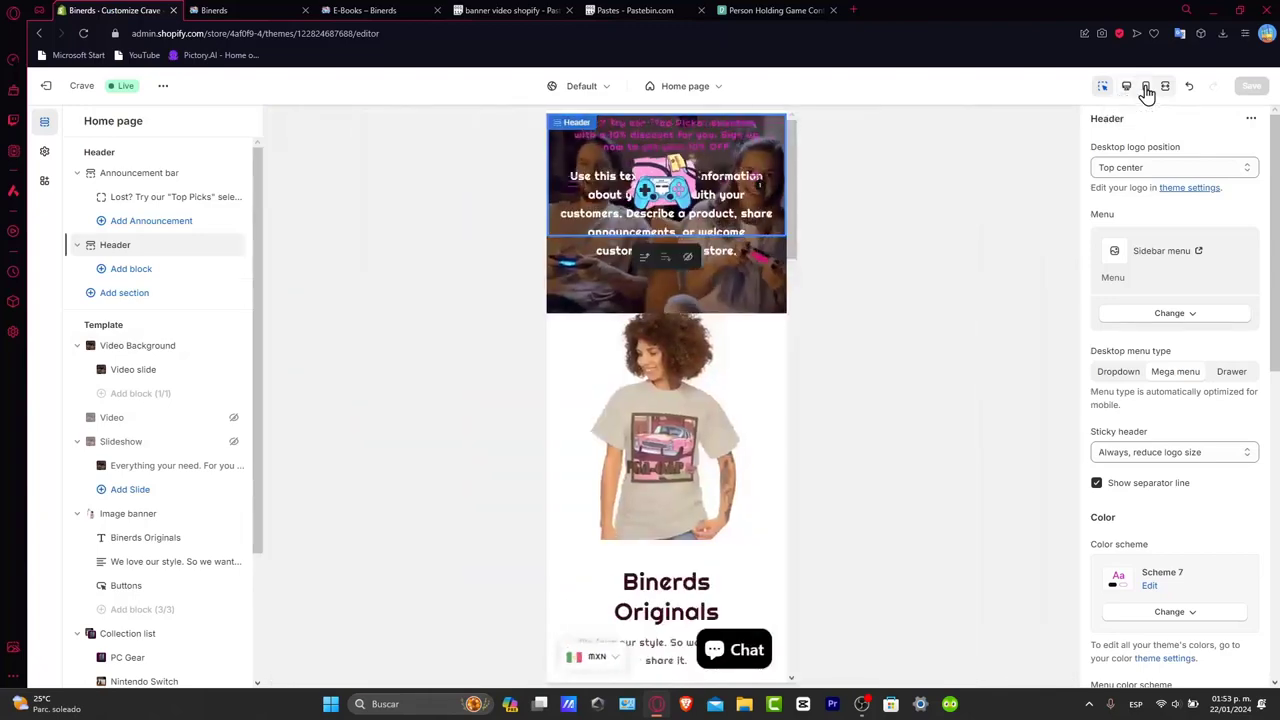
scroll(688, 361, "down", 4)
scroll(686, 362, "up", 4)
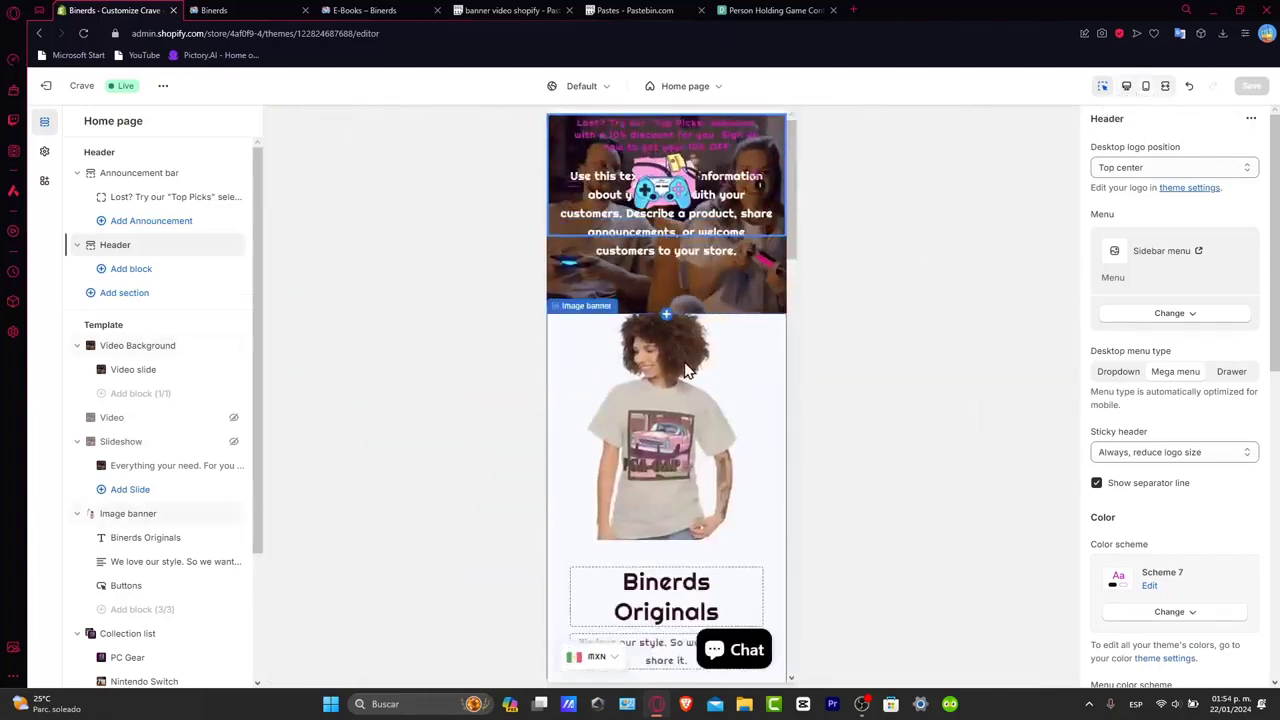
scroll(685, 370, "down", 5)
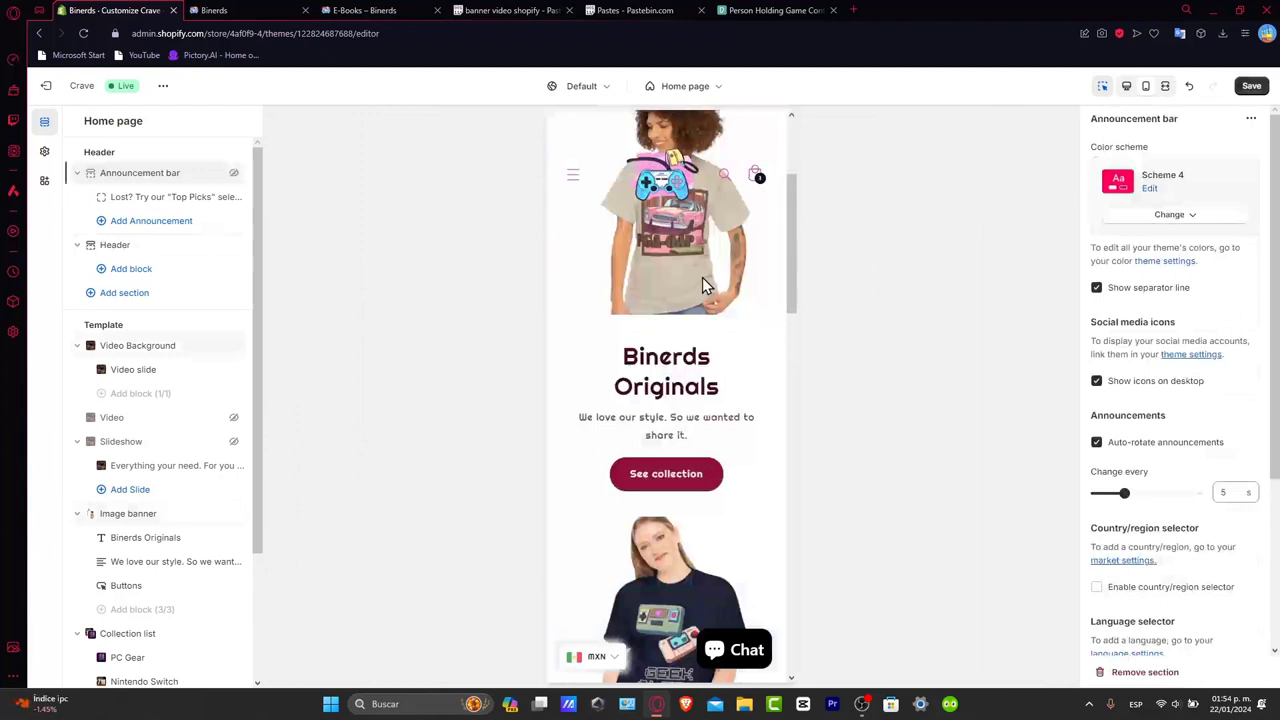
scroll(704, 280, "up", 3)
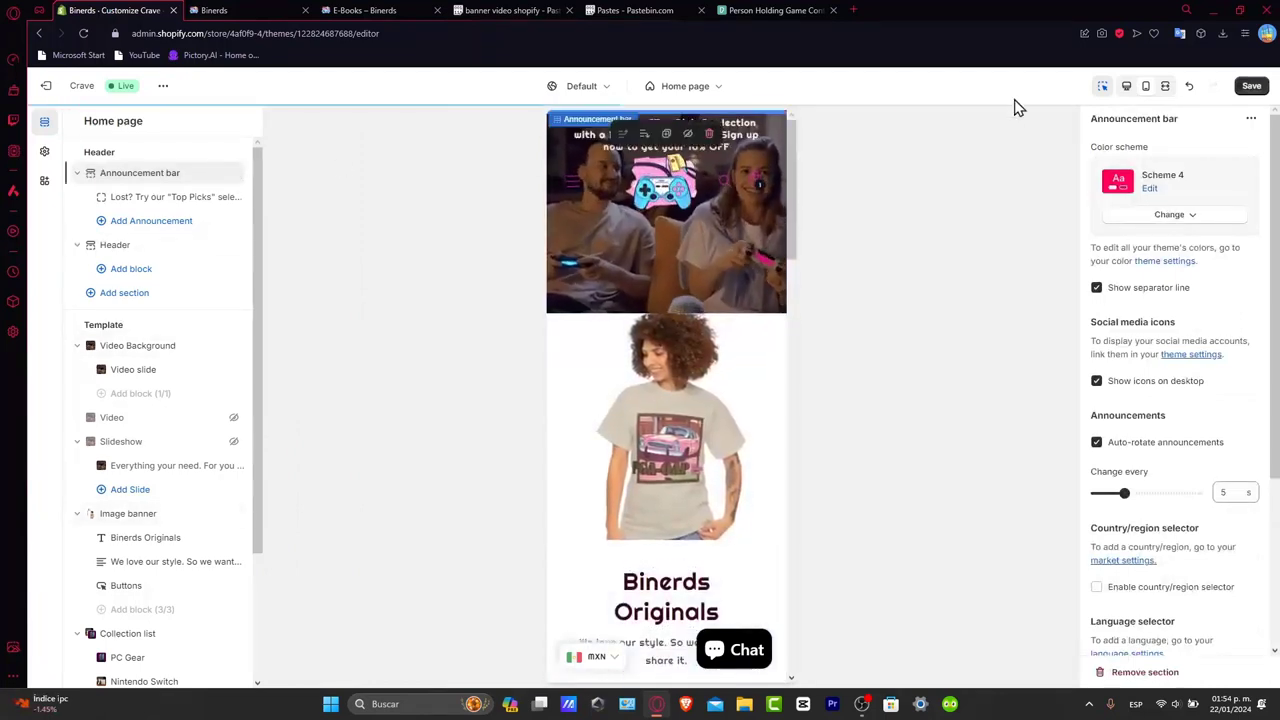
left_click(1252, 87)
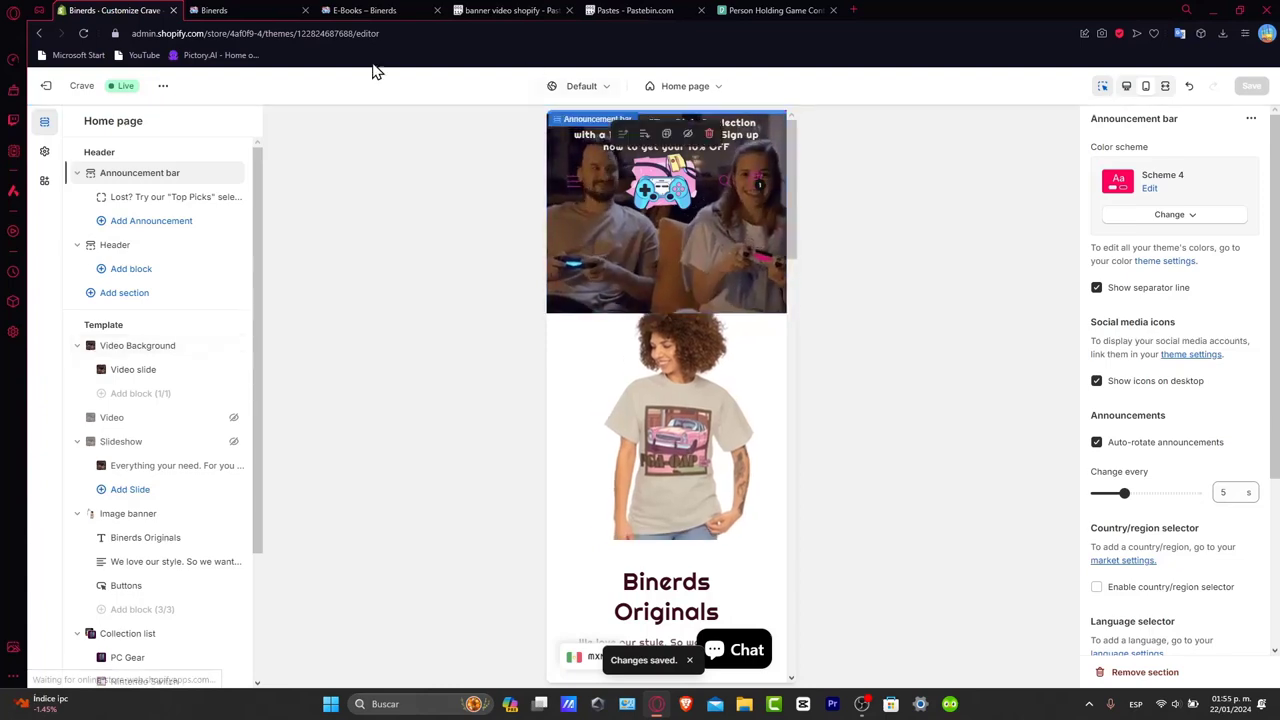
Look at the live online store, reload the page, and expand the Policies mega menu in the header
left_click(162, 88)
left_click(67, 216)
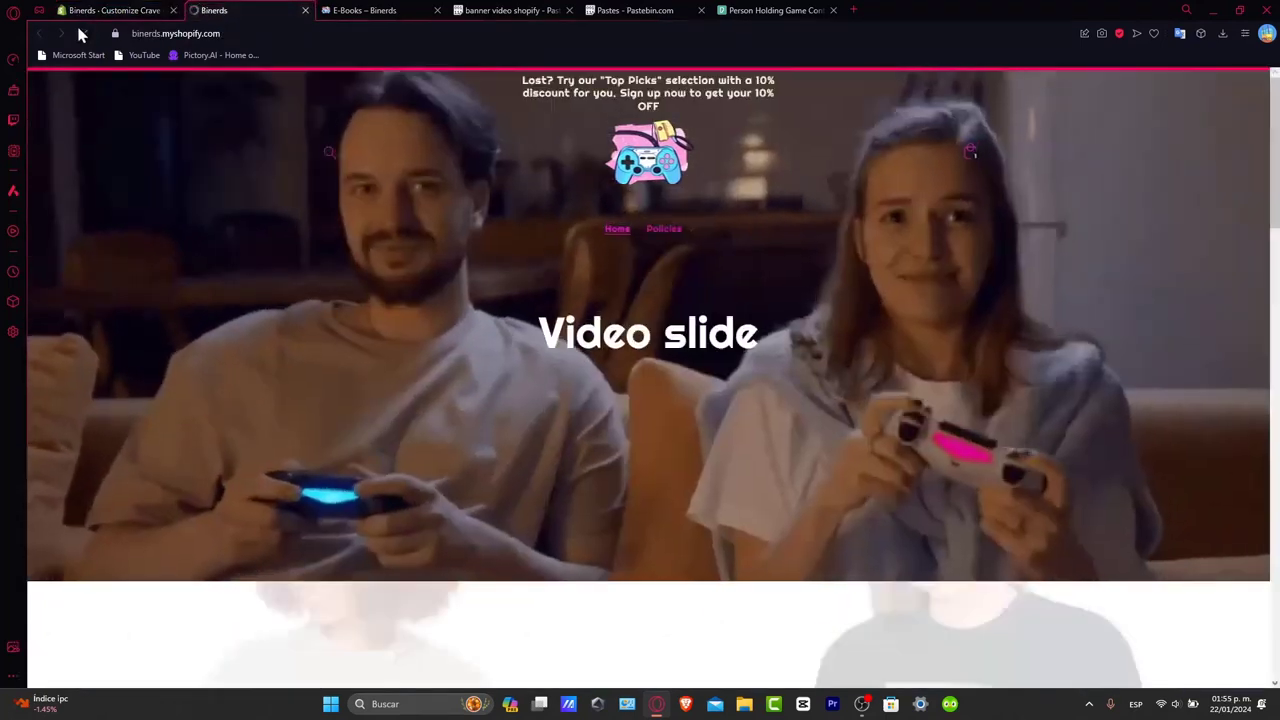
scroll(924, 233, "down", 2)
scroll(920, 245, "up", 2)
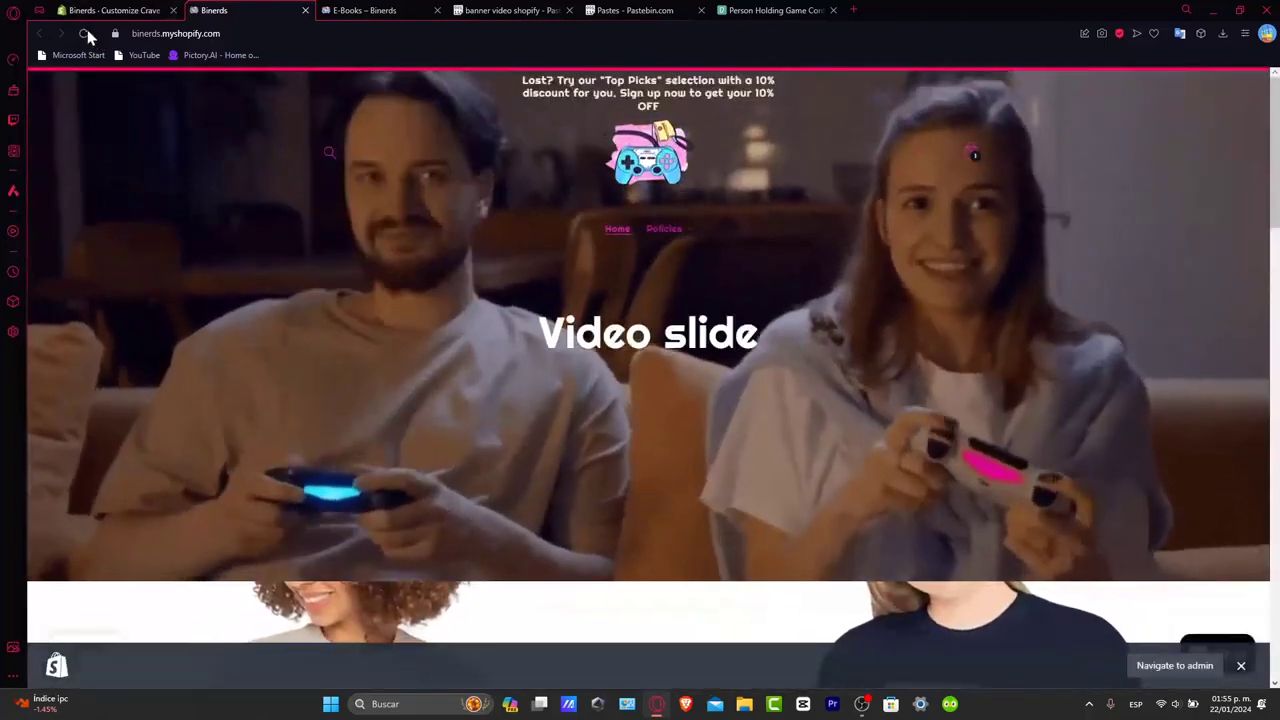
left_click(84, 33)
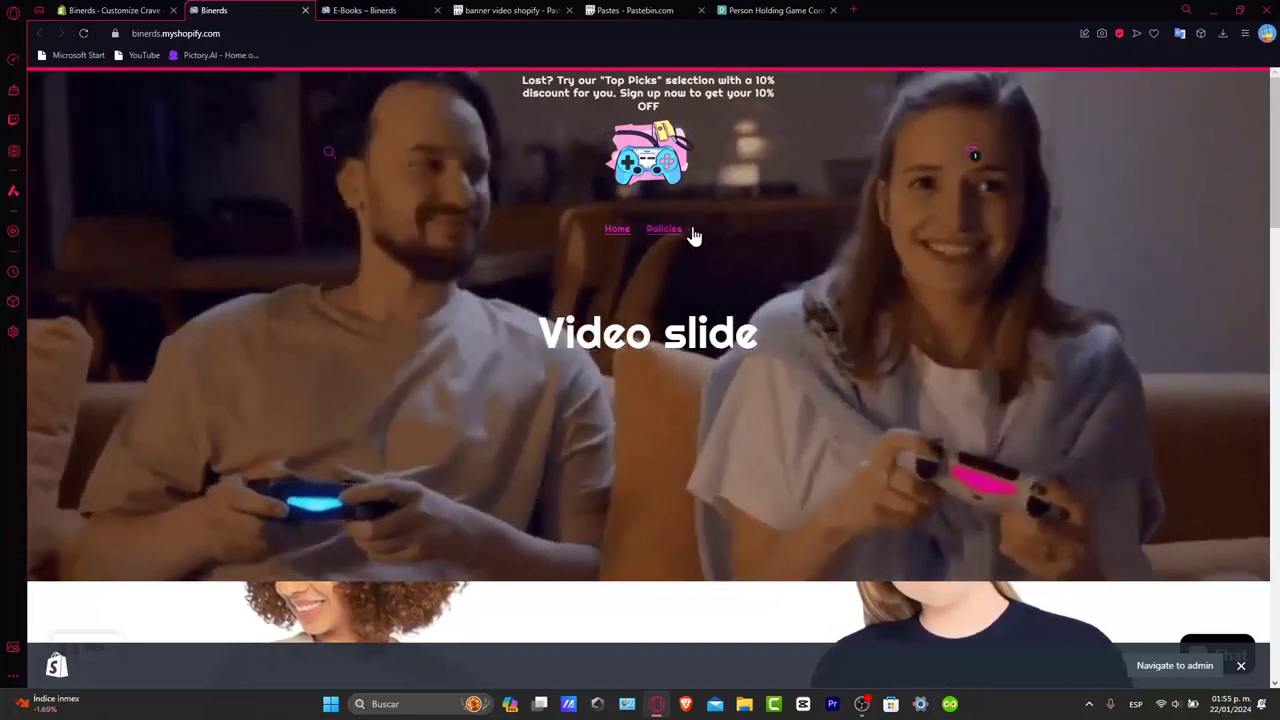
left_click(693, 232)
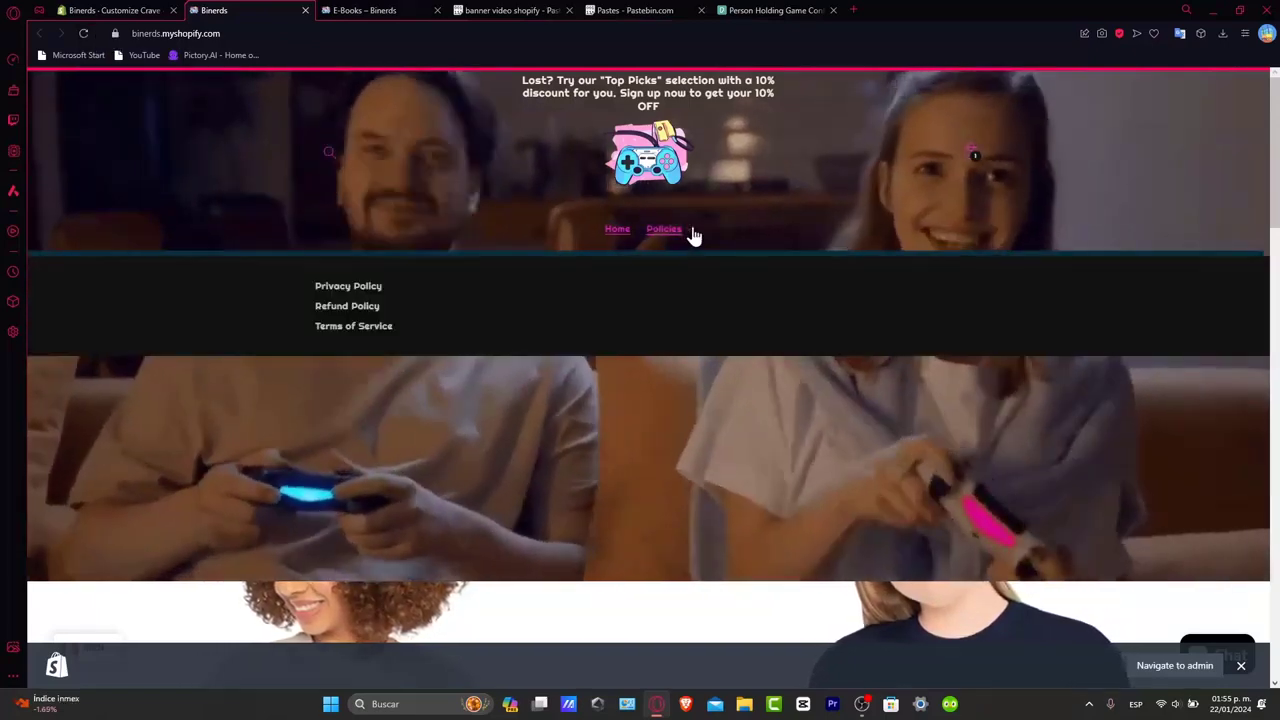